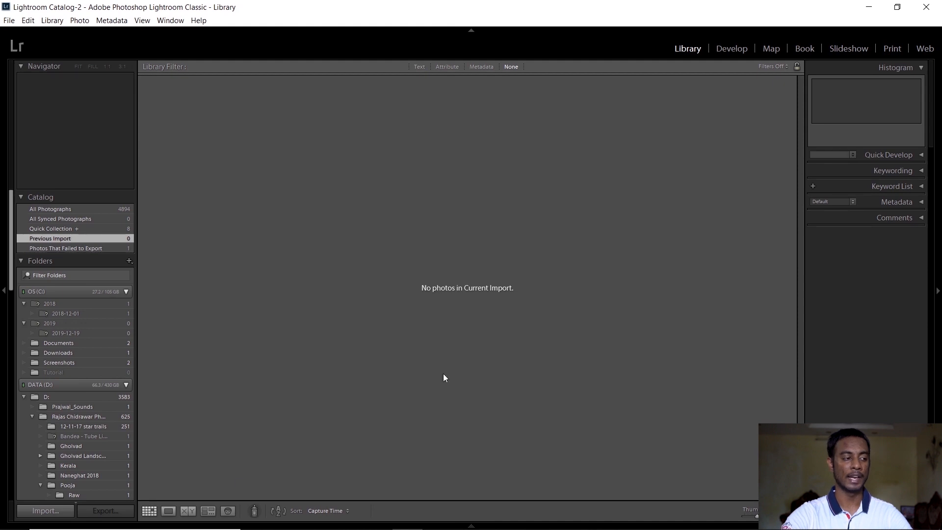
Import only Spiti_MilkyWay.tif from the Desktop's Tutorial folder into the catalog, leaving Final.jpg out.
{"action": "left_click", "coordinate": [59, 510]}
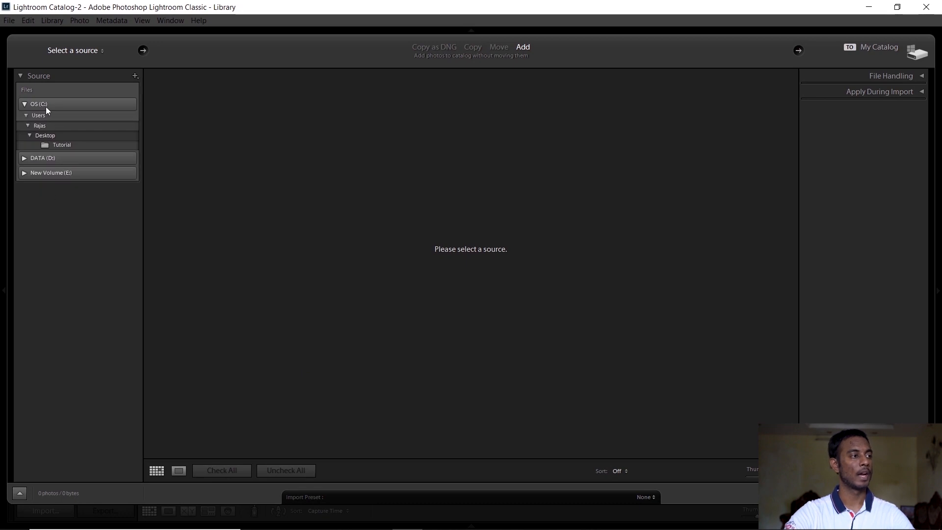
{"action": "left_click", "coordinate": [58, 145]}
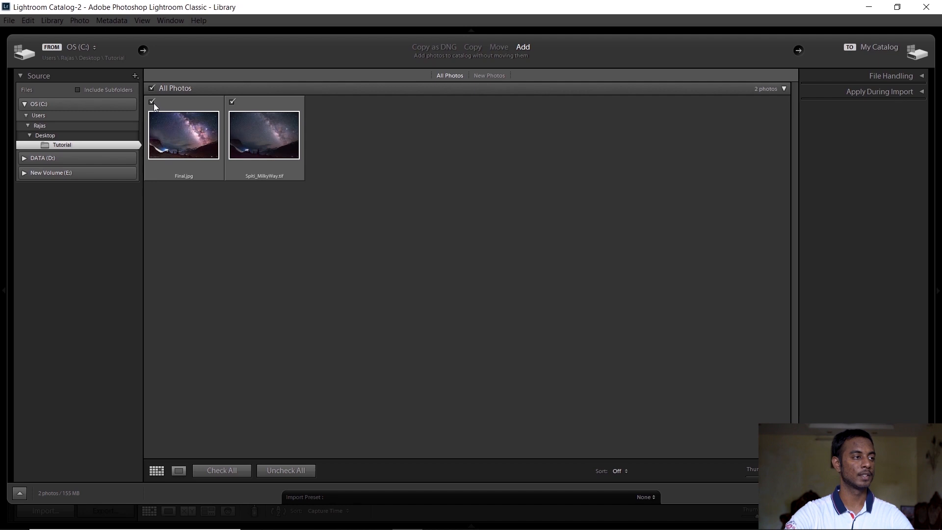
{"action": "left_click", "coordinate": [152, 102]}
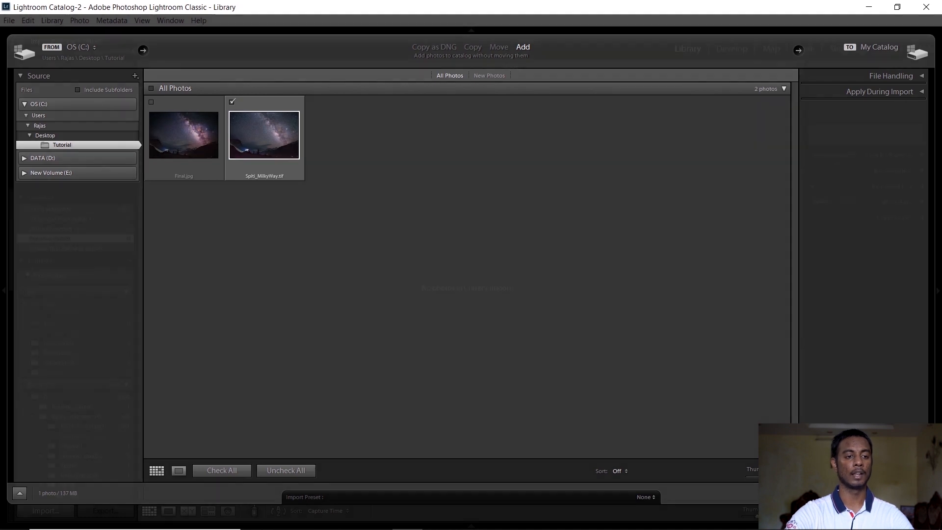
{"action": "left_click", "coordinate": [856, 493]}
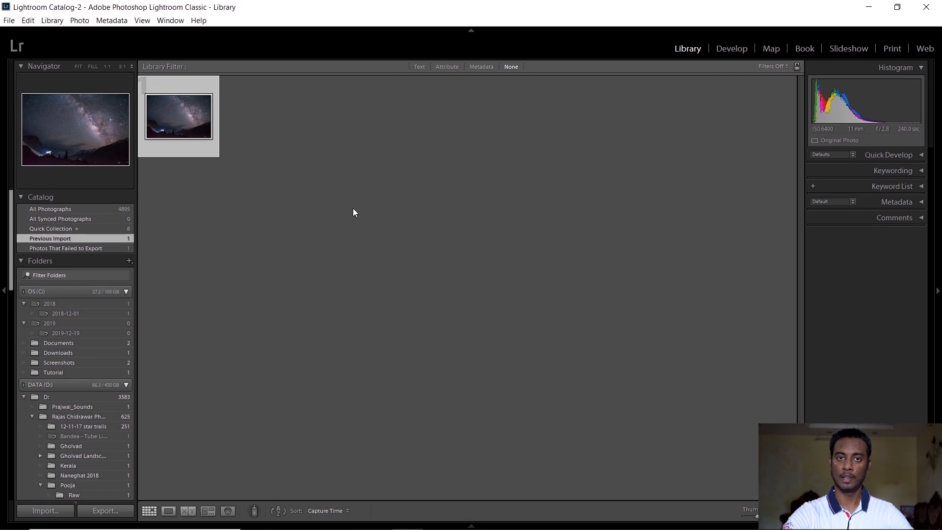
Open the Milky Way photo for developing and raise its Exposure to +1.77.
{"action": "left_click", "coordinate": [728, 47]}
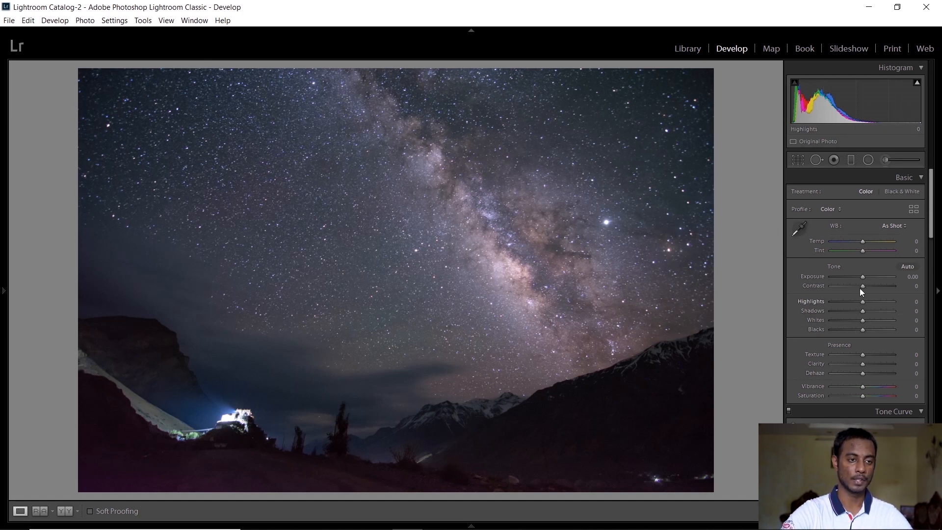
{"action": "left_click_drag", "start_coordinate": [863, 279], "coordinate": [873, 281]}
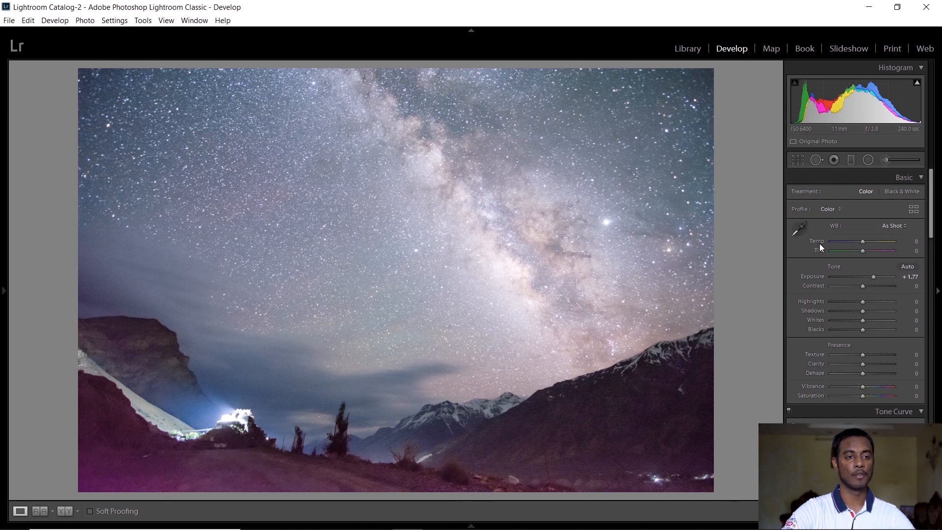
Shift the Magenta hue of the photo to -100 in the HSL adjustments.
{"action": "left_click_drag", "start_coordinate": [931, 229], "coordinate": [927, 312]}
{"action": "left_click", "coordinate": [797, 245]}
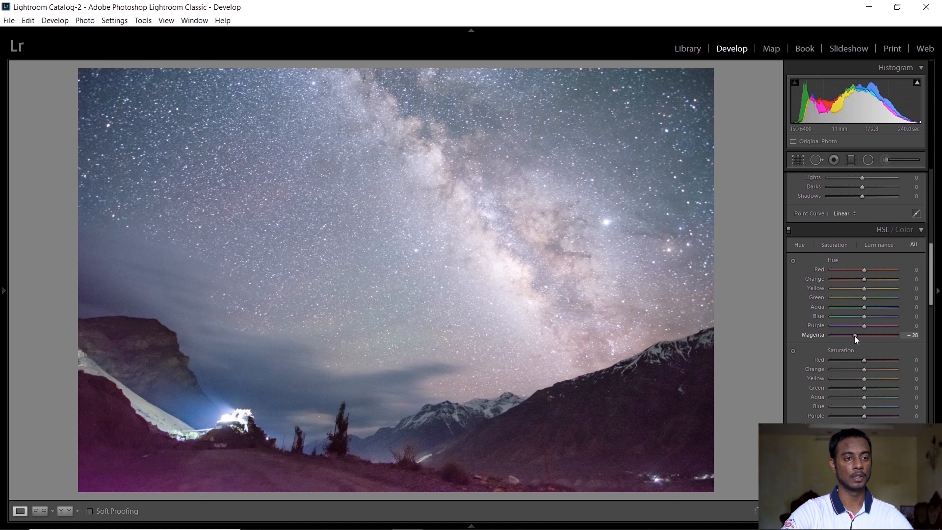
{"action": "left_click_drag", "start_coordinate": [840, 334], "coordinate": [830, 334]}
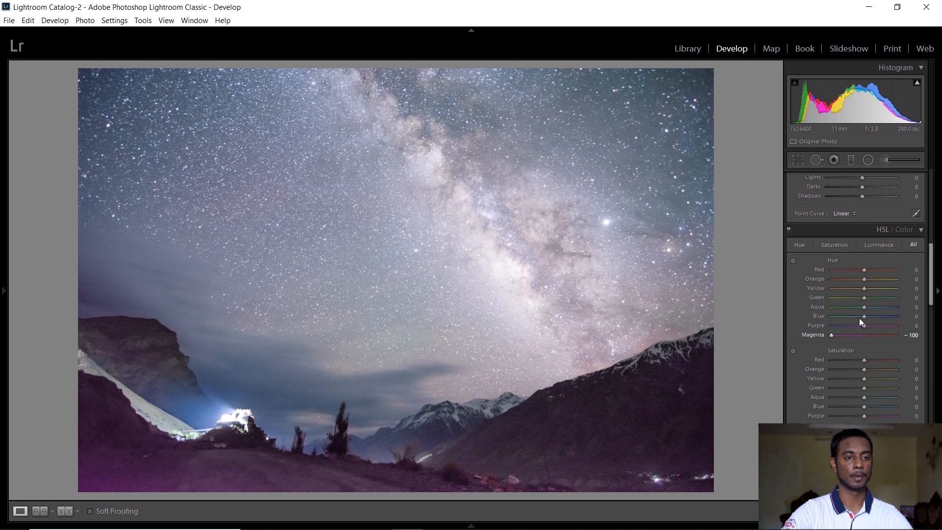
Reduce the HSL saturation of Purple to -41 and Magenta to -40, and compare the photo with and without the HSL adjustments.
{"action": "left_click", "coordinate": [831, 244]}
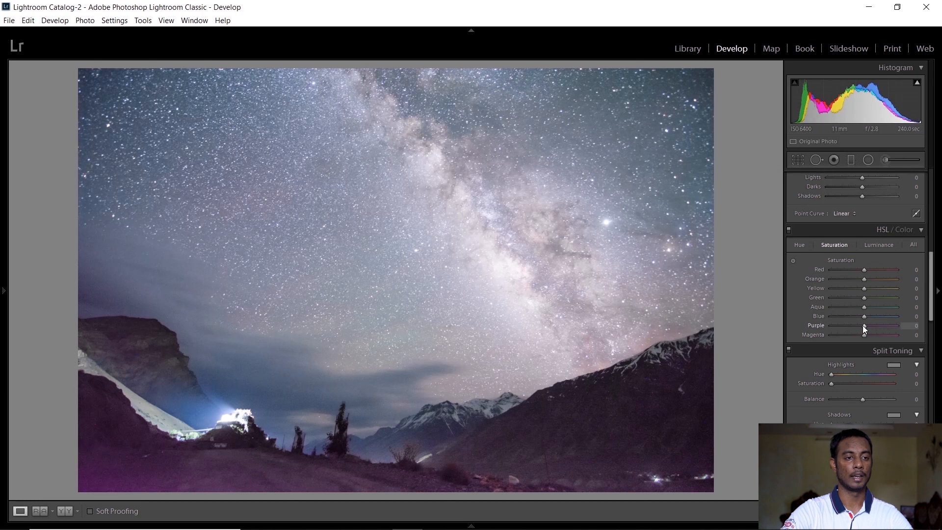
{"action": "mouse_move", "coordinate": [864, 325]}
{"action": "left_mouse_down"}
{"action": "mouse_move", "coordinate": [850, 325]}
{"action": "mouse_move", "coordinate": [850, 335]}
{"action": "left_mouse_up"}
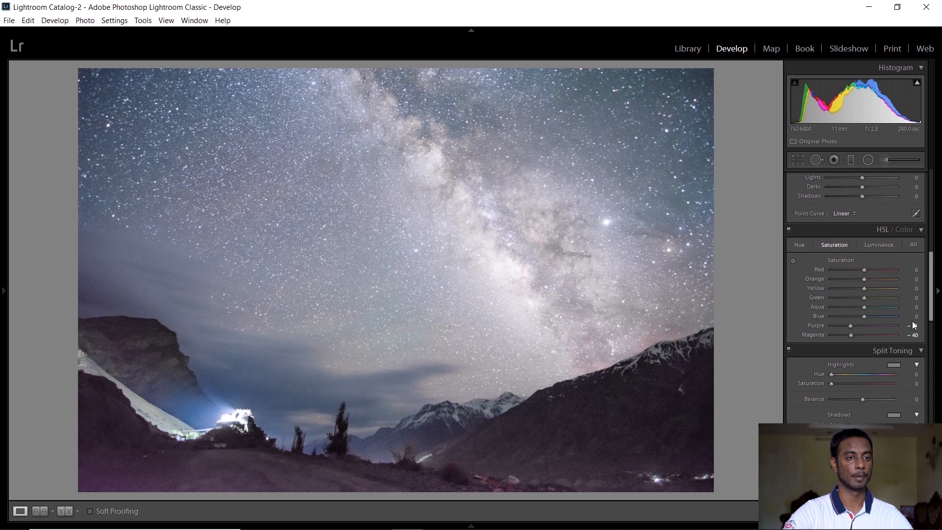
{"action": "left_click", "coordinate": [788, 230]}
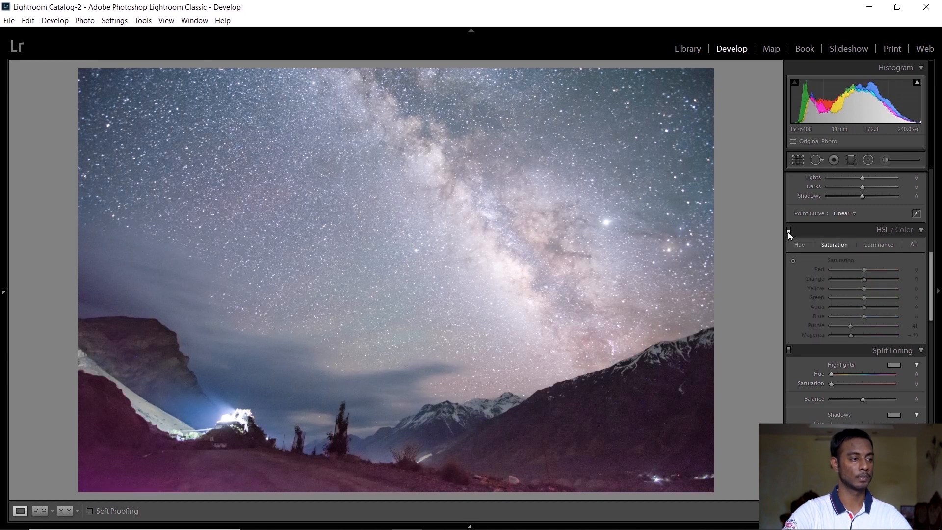
{"action": "left_click", "coordinate": [789, 231]}
{"action": "left_click", "coordinate": [789, 232]}
{"action": "left_click", "coordinate": [788, 231]}
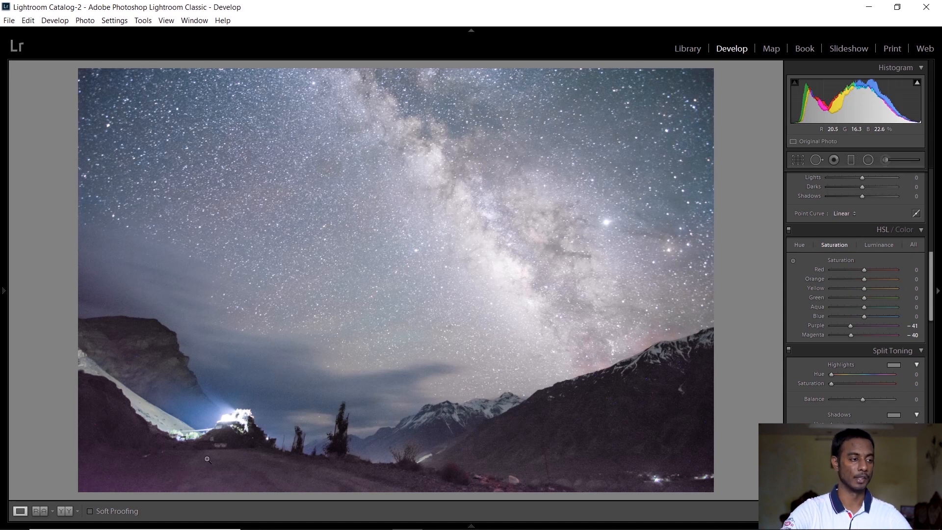
Inspect the noise in the foreground up close and set Luminance noise reduction to 41.
{"action": "left_click", "coordinate": [320, 460]}
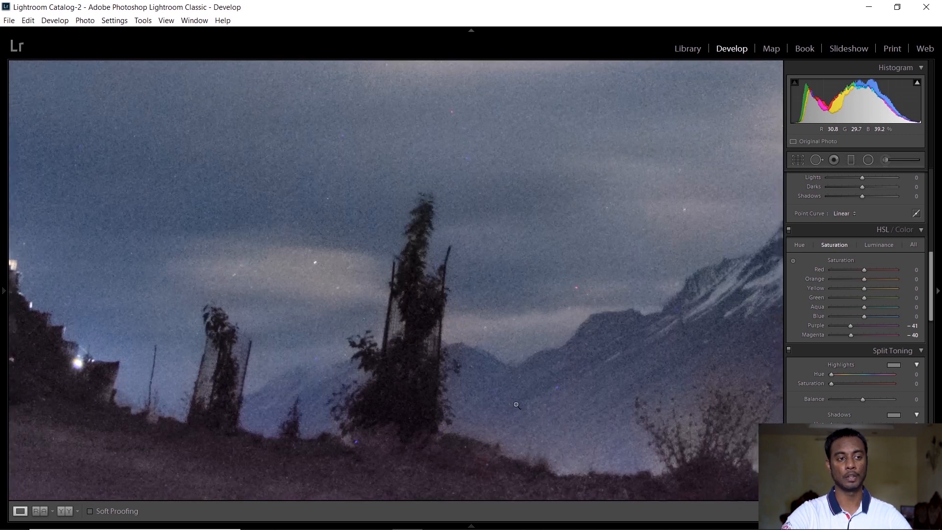
{"action": "left_click", "coordinate": [516, 403]}
{"action": "left_click_drag", "start_coordinate": [937, 290], "coordinate": [927, 352]}
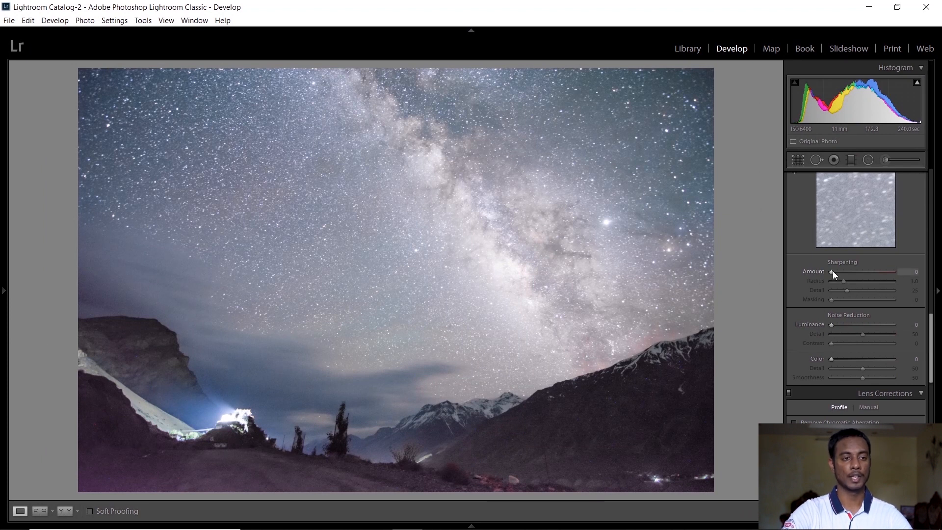
{"action": "left_click_drag", "start_coordinate": [830, 325], "coordinate": [836, 325]}
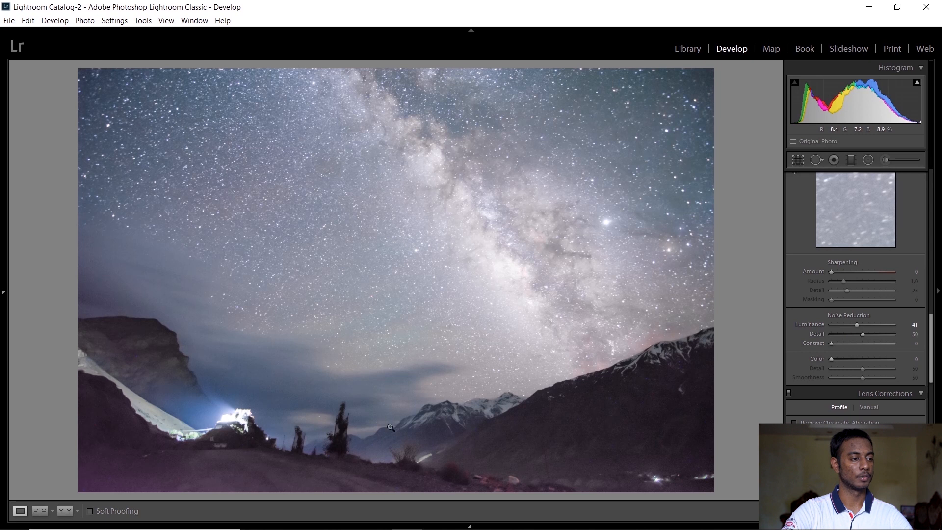
{"action": "left_click", "coordinate": [411, 453]}
{"action": "left_click", "coordinate": [534, 412]}
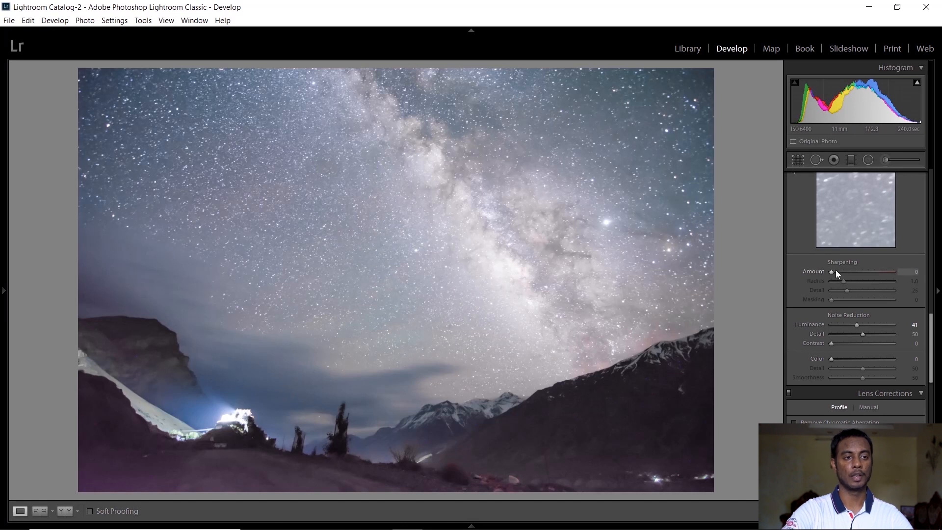
Set the sharpening Amount to 31 with Masking at 46, and set Luminance noise reduction to 24.
{"action": "left_click_drag", "start_coordinate": [832, 272], "coordinate": [841, 273]}
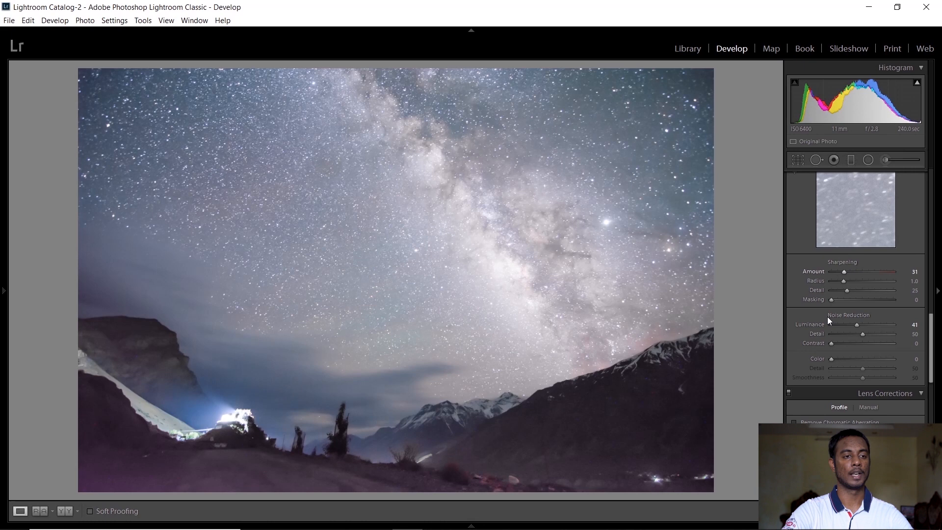
{"action": "key", "text": "alt"}
{"action": "left_click_drag", "start_coordinate": [831, 299], "coordinate": [860, 300]}
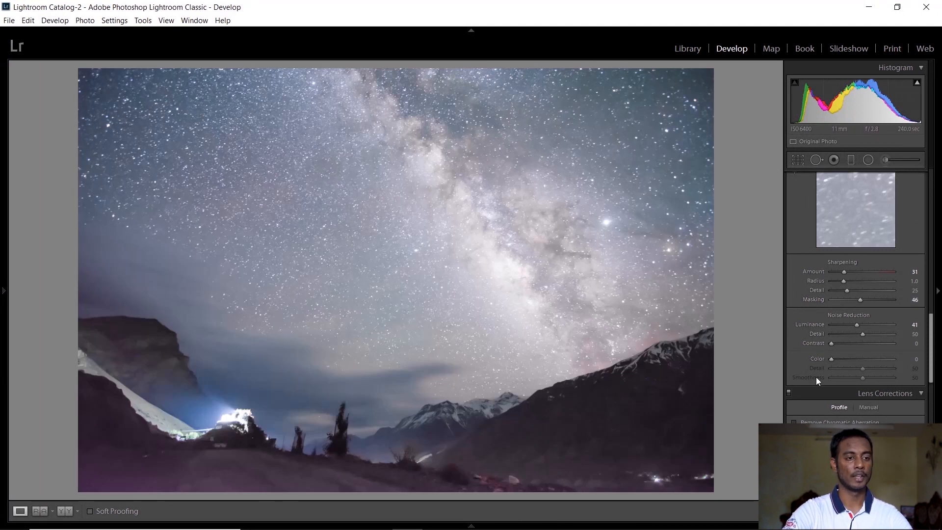
{"action": "left_click_drag", "start_coordinate": [856, 325], "coordinate": [849, 326]}
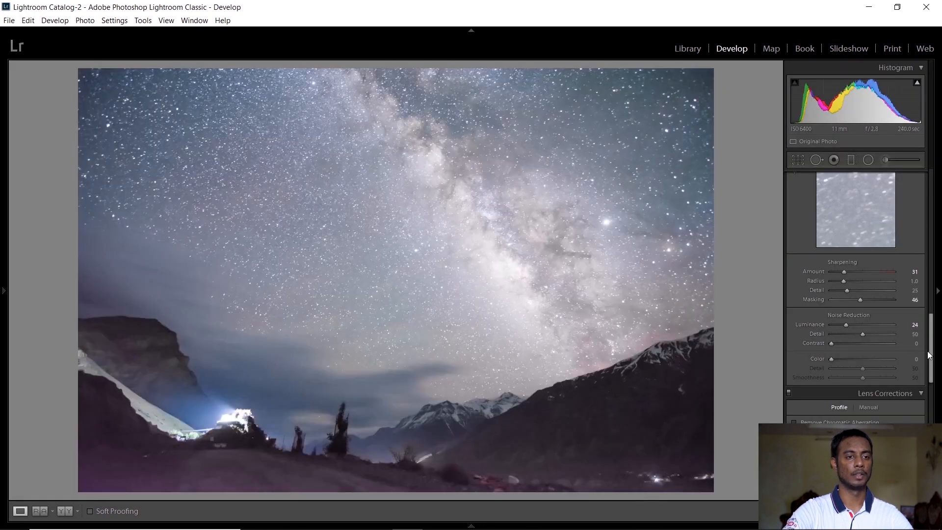
Set the basic adjustments Shadows to +10, Blacks to -20 and Saturation to +9.
{"action": "left_click_drag", "start_coordinate": [928, 355], "coordinate": [933, 207]}
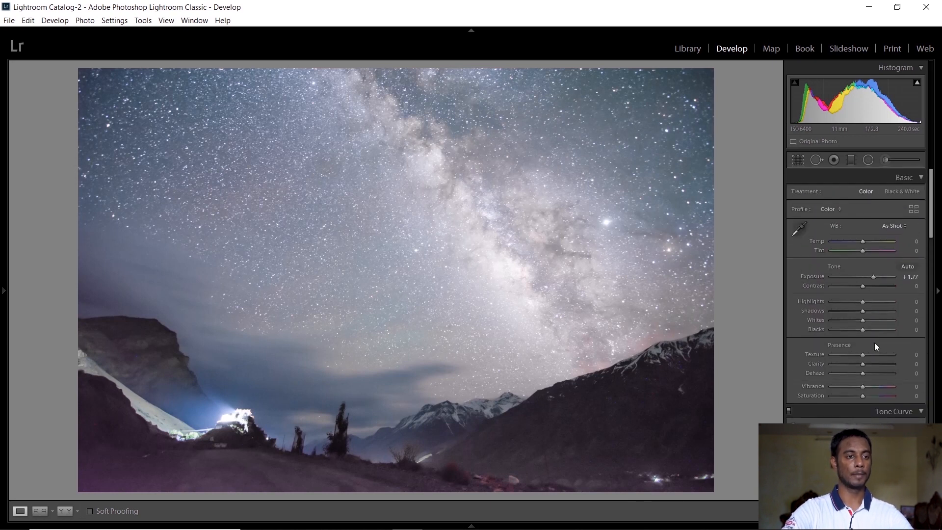
{"action": "left_click_drag", "start_coordinate": [862, 311], "coordinate": [865, 311]}
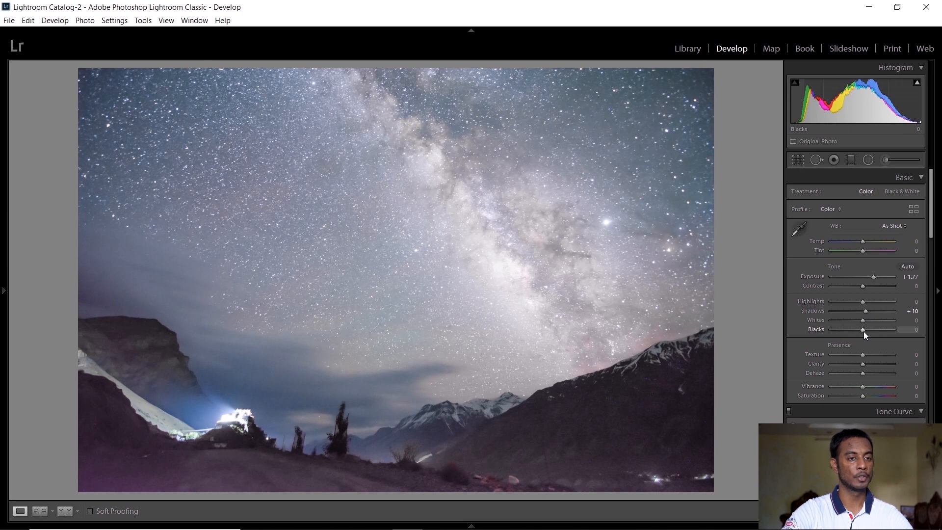
{"action": "left_click_drag", "start_coordinate": [863, 331], "coordinate": [854, 331]}
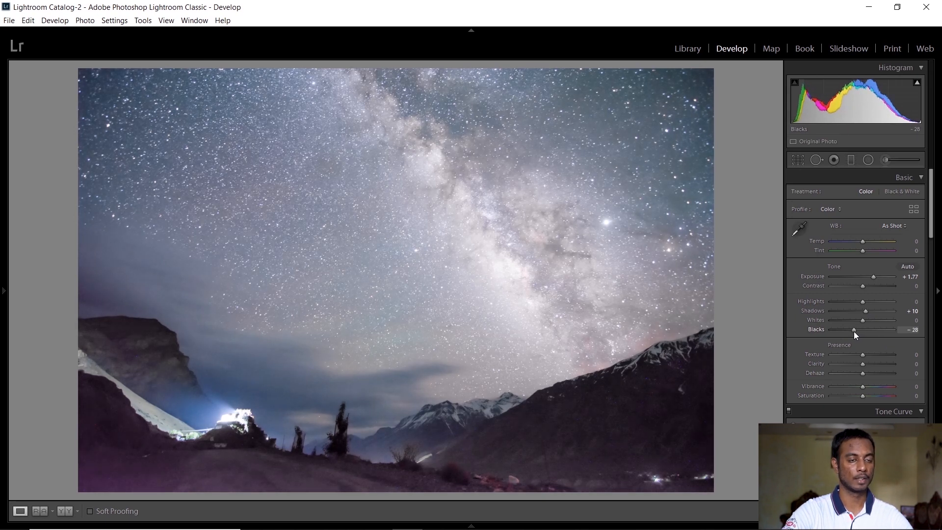
{"action": "left_click_drag", "start_coordinate": [853, 332], "coordinate": [855, 331]}
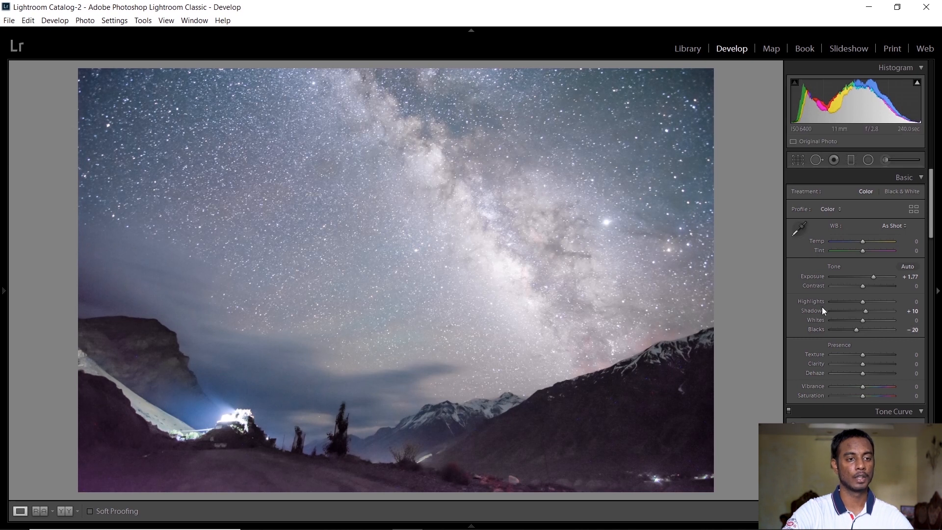
{"action": "left_click_drag", "start_coordinate": [862, 396], "coordinate": [865, 396]}
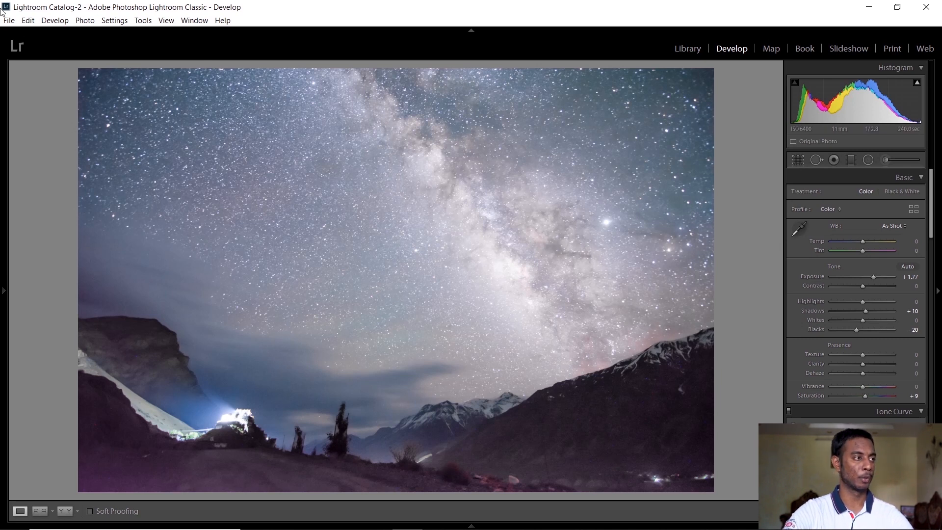
Start exporting the photo and choose the Desktop's Tutorial folder as the export location.
{"action": "left_click", "coordinate": [9, 22]}
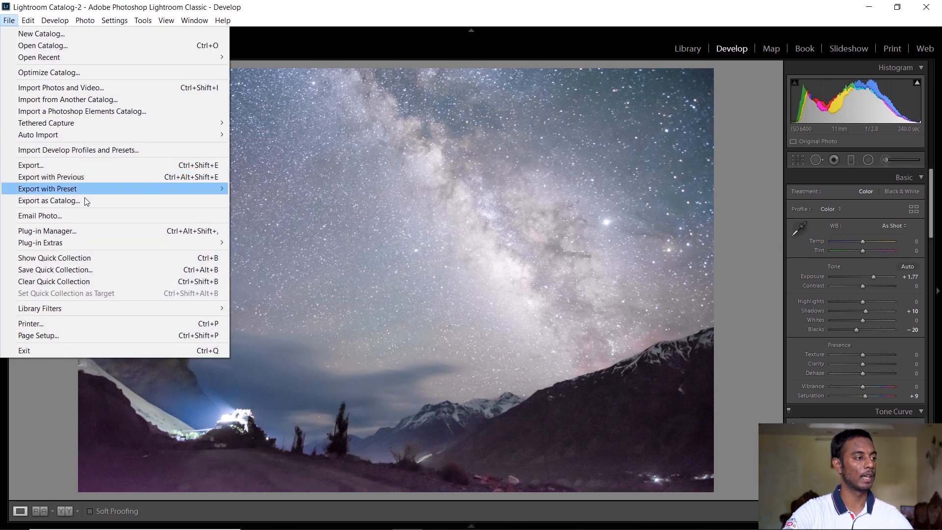
{"action": "left_click", "coordinate": [94, 162]}
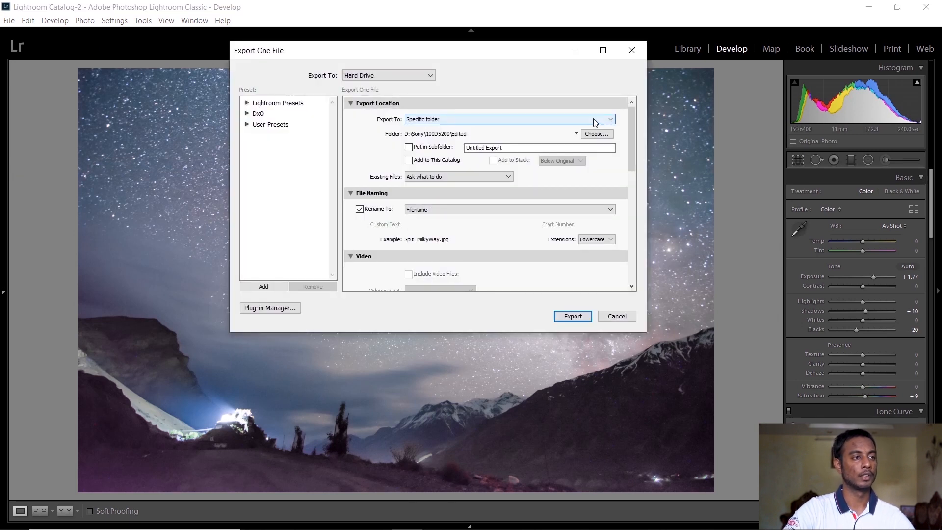
{"action": "left_click", "coordinate": [596, 134]}
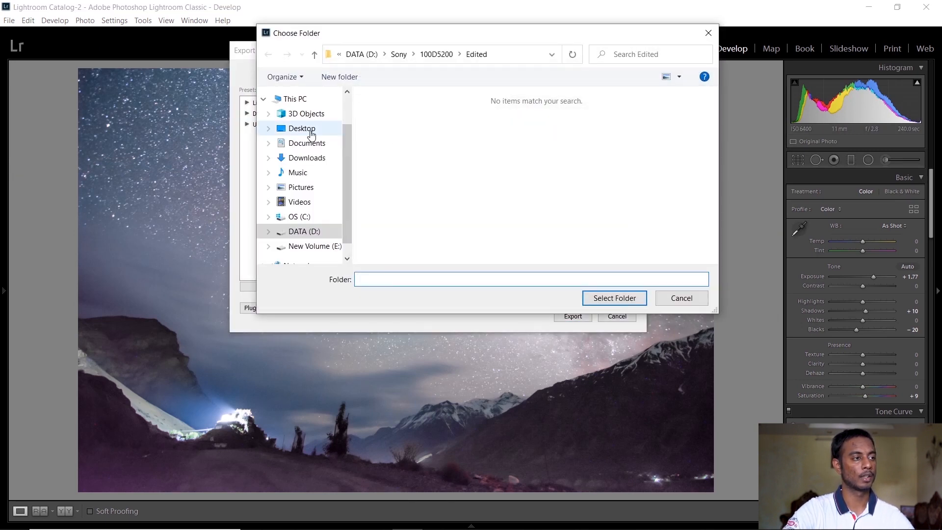
{"action": "left_click", "coordinate": [291, 129]}
{"action": "double_click", "coordinate": [426, 117]}
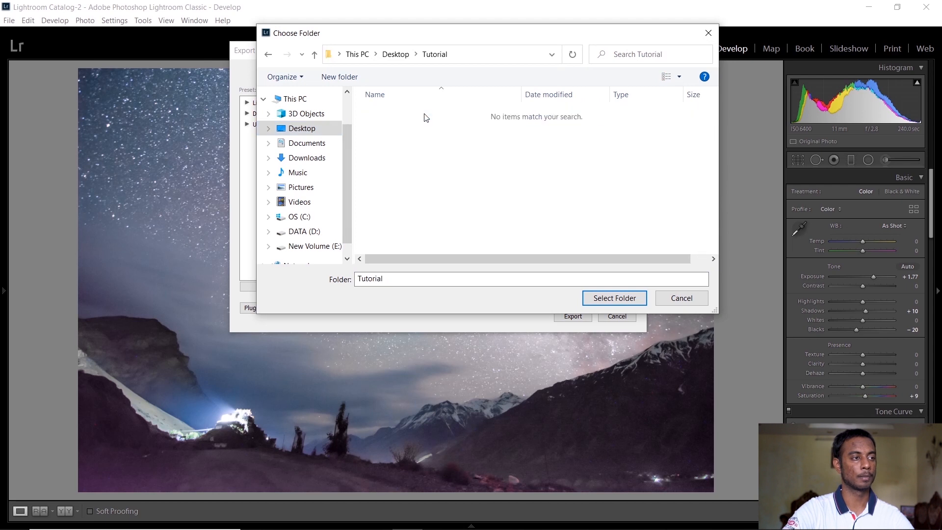
{"action": "left_click", "coordinate": [596, 298]}
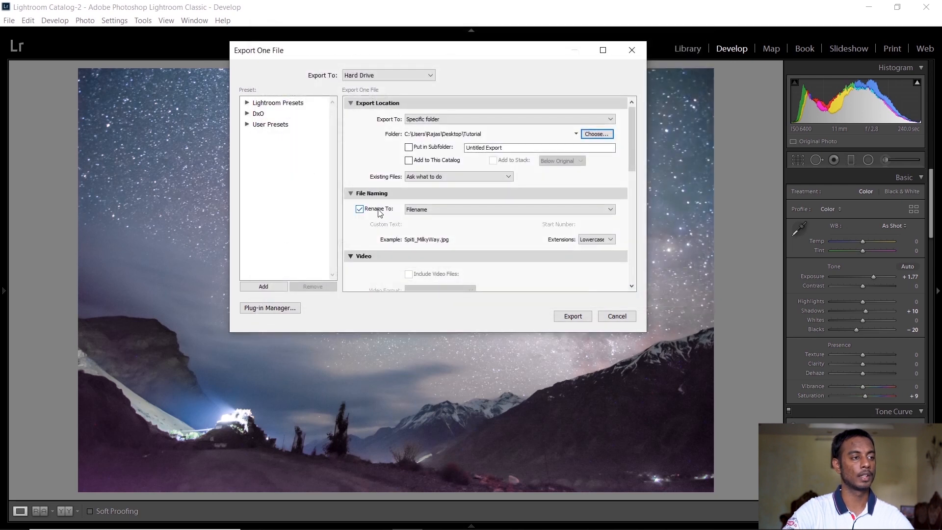
Give the exported file the custom name "foreground" and export it as a JPG.
{"action": "left_click", "coordinate": [432, 209]}
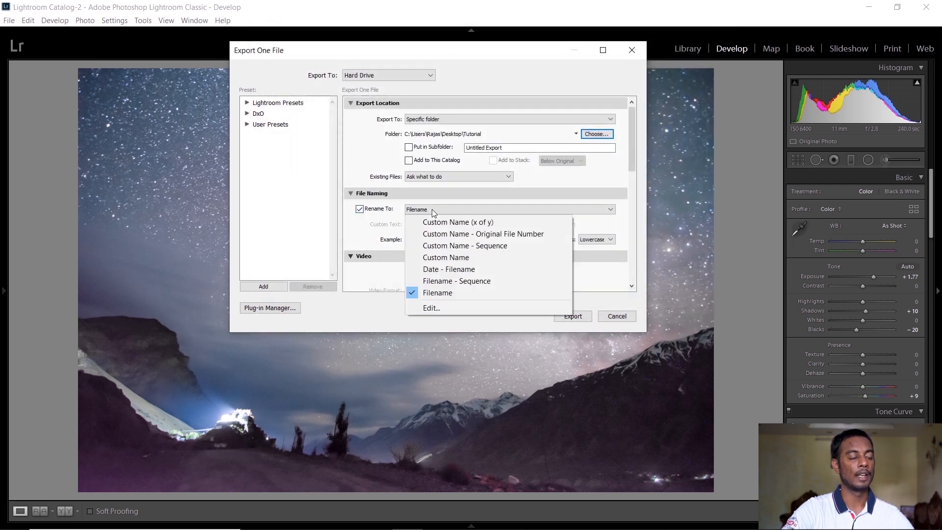
{"action": "left_click", "coordinate": [473, 259]}
{"action": "type", "text": "foreground"}
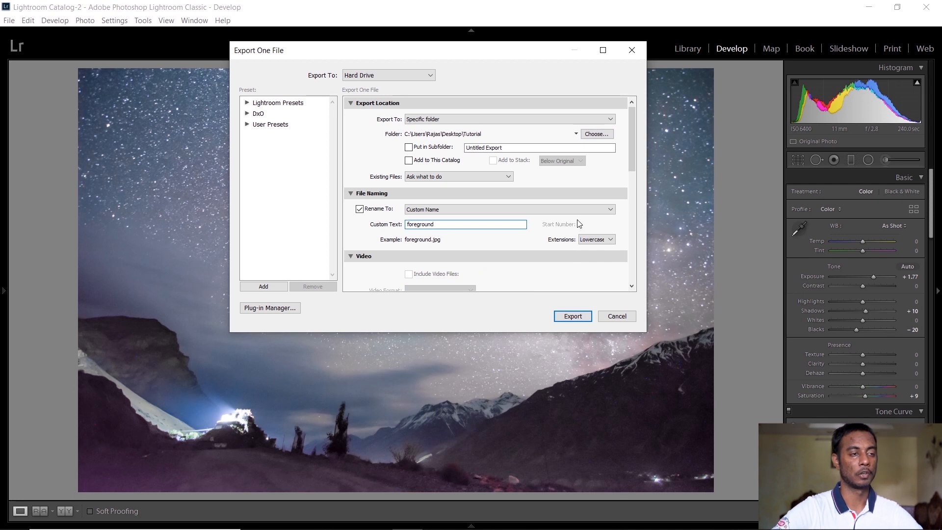
{"action": "left_click_drag", "start_coordinate": [629, 165], "coordinate": [623, 282]}
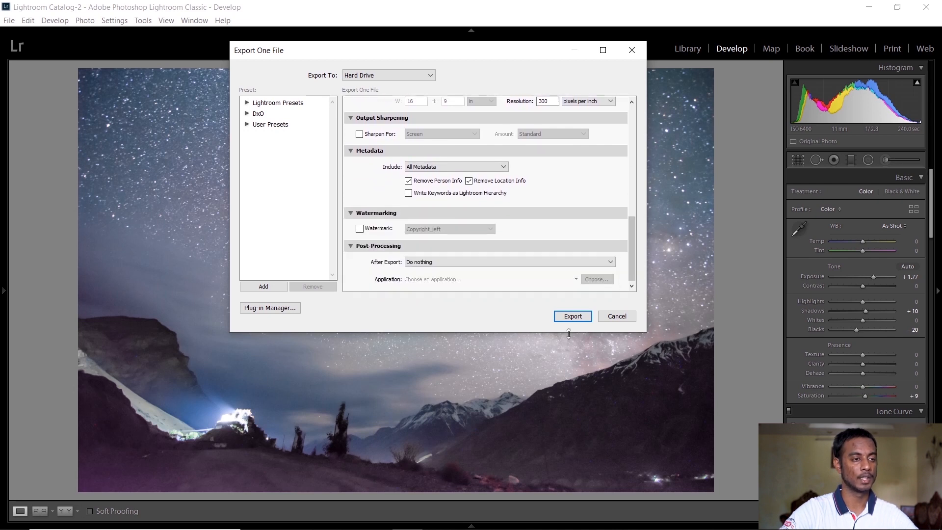
{"action": "left_click", "coordinate": [573, 317]}
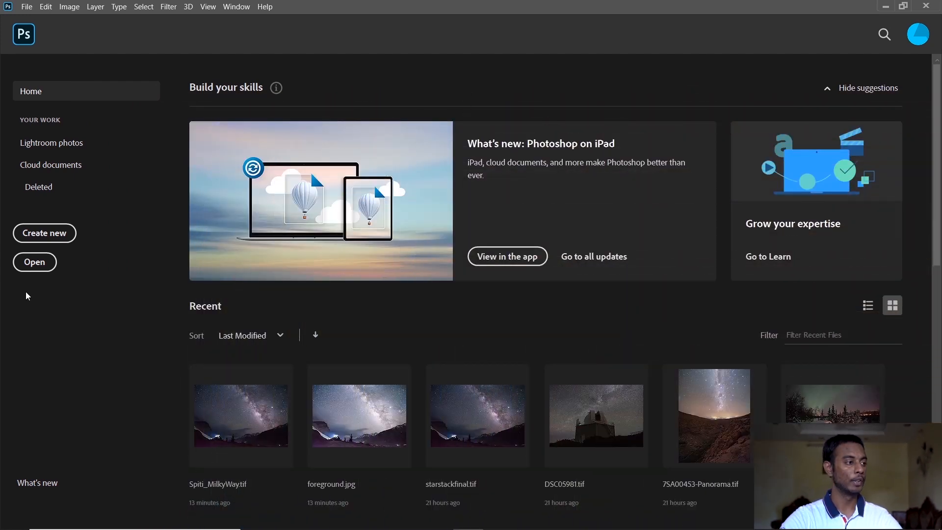
Switch to Photoshop and open foreground.jpg and Spiti_MilkyWay.tif together from the Tutorial folder.
{"action": "left_click", "coordinate": [35, 264]}
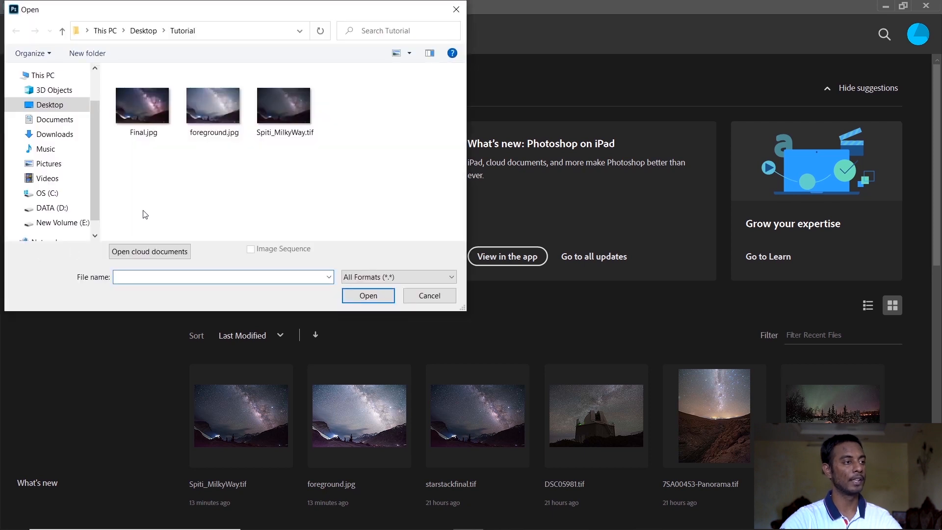
{"action": "left_click", "coordinate": [283, 110]}
{"action": "left_click", "coordinate": [221, 122], "text": "ctrl"}
{"action": "left_click", "coordinate": [380, 297]}
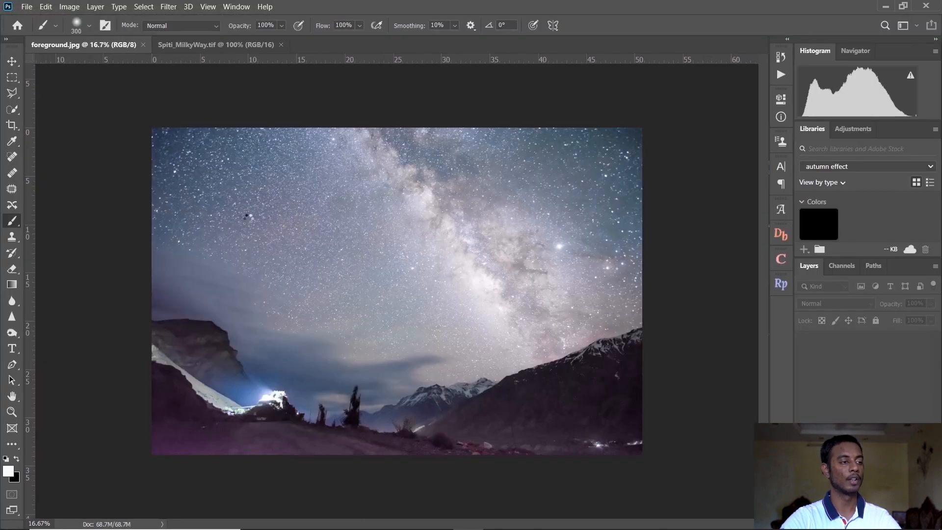
Duplicate the Background layer of Spiti_MilkyWay.tif and rename the copy Sky.
{"action": "key", "text": "ctrl+0"}
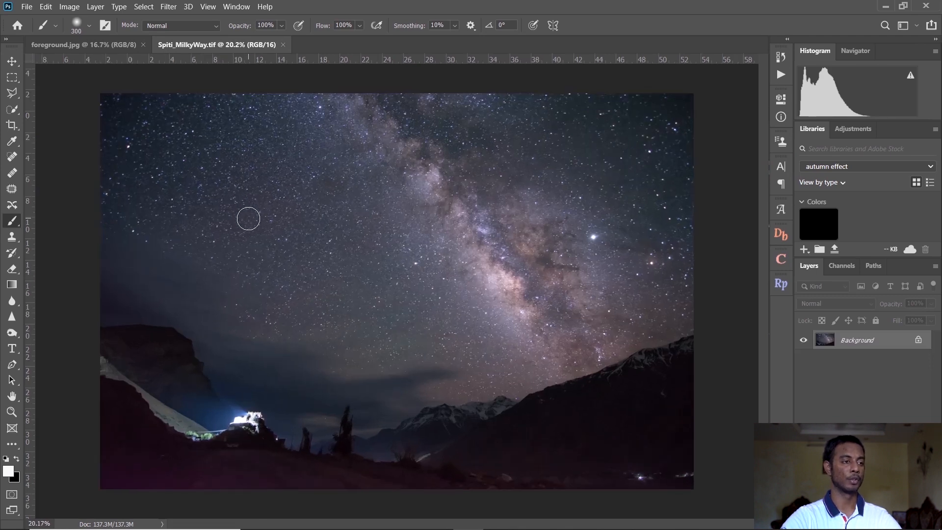
{"action": "left_click", "coordinate": [87, 48]}
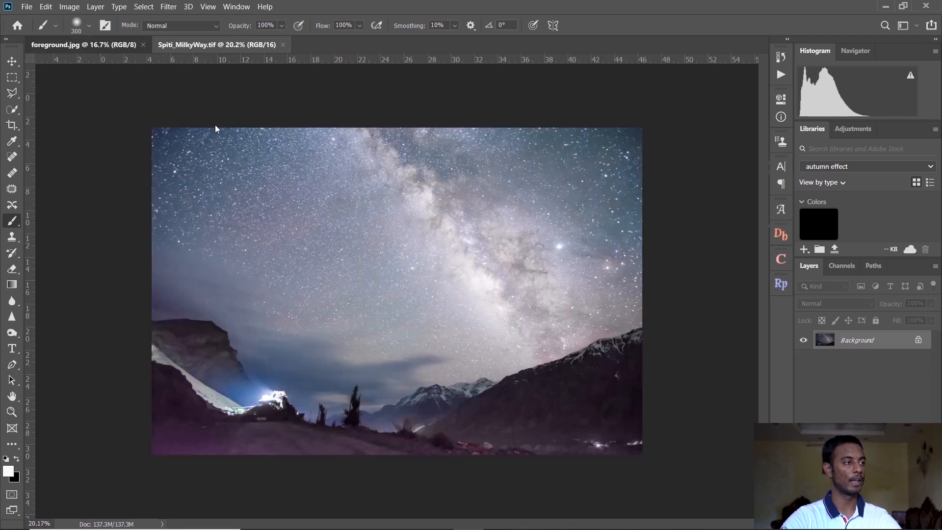
{"action": "key", "text": "ctrl+0"}
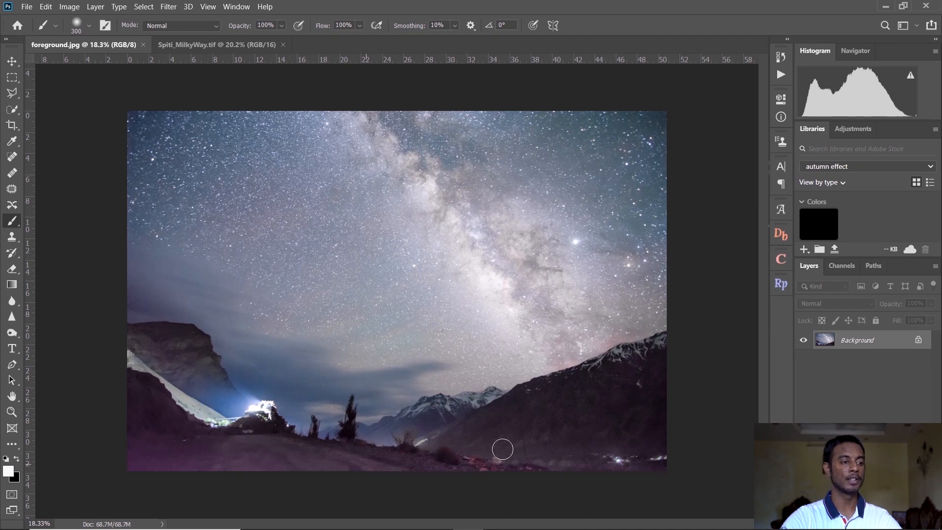
{"action": "left_click", "coordinate": [215, 45]}
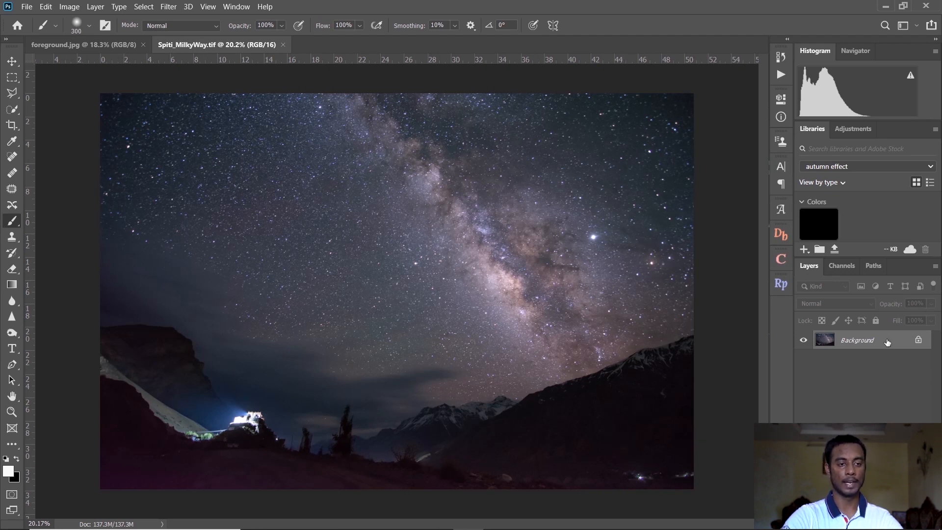
{"action": "key", "text": "ctrl+j"}
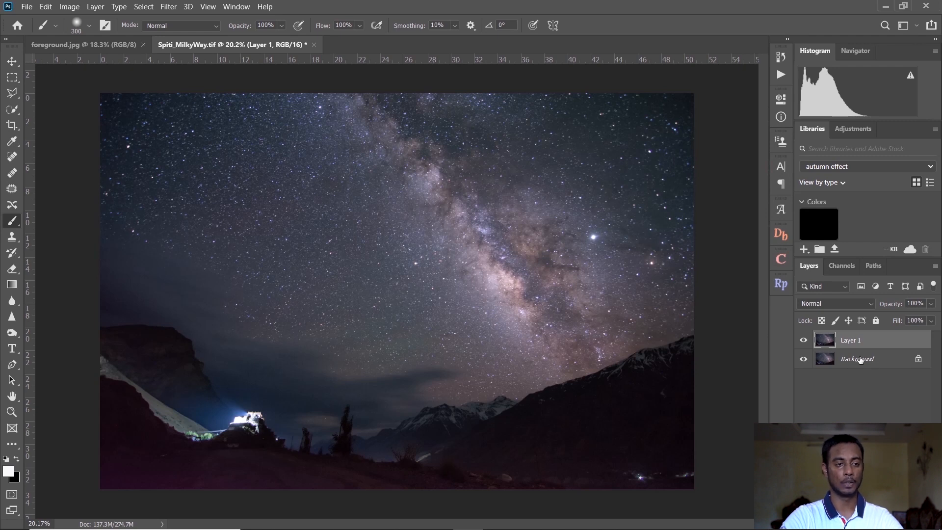
{"action": "left_click", "coordinate": [859, 359]}
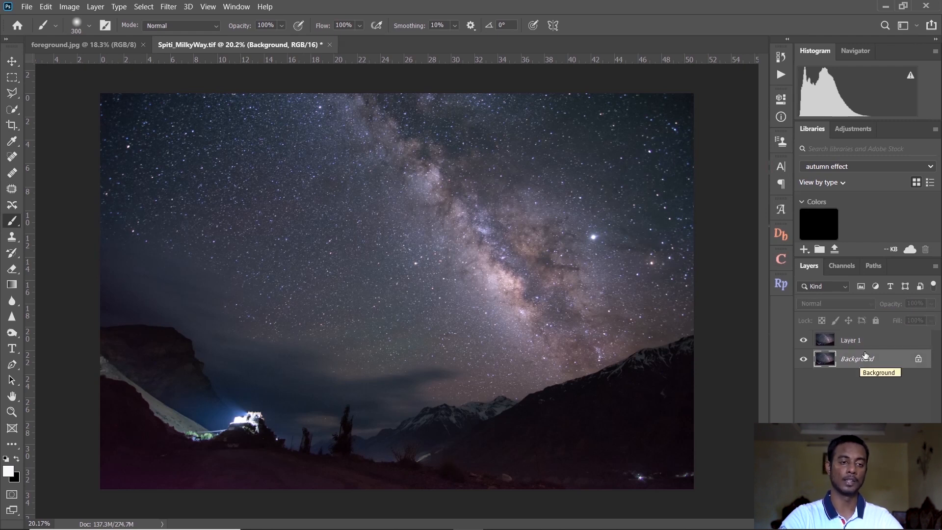
{"action": "left_click", "coordinate": [867, 347]}
{"action": "double_click", "coordinate": [851, 345]}
{"action": "type", "text": "Sky"}
{"action": "key", "text": "Return"}
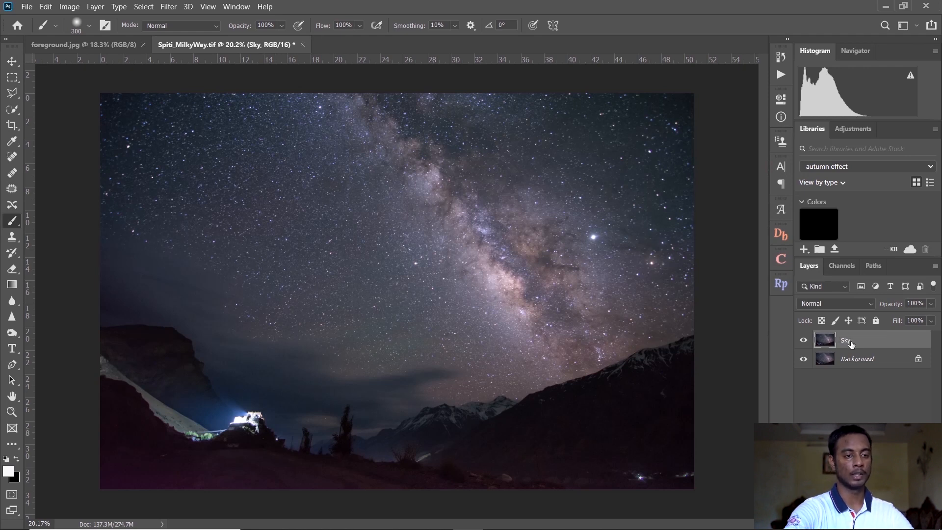
Copy the entire foreground.jpg image and paste it as a new layer above Sky in Spiti_MilkyWay.tif.
{"action": "left_click", "coordinate": [91, 45]}
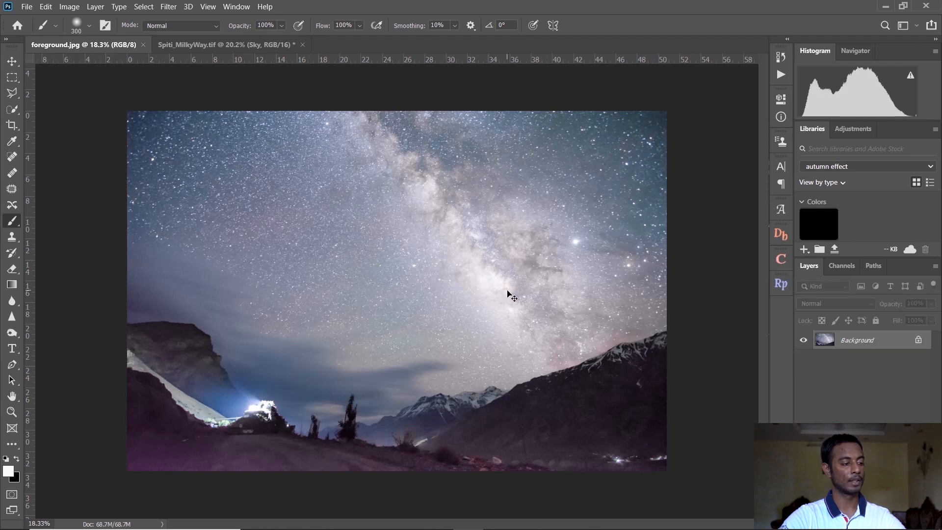
{"action": "key", "text": "ctrl+a"}
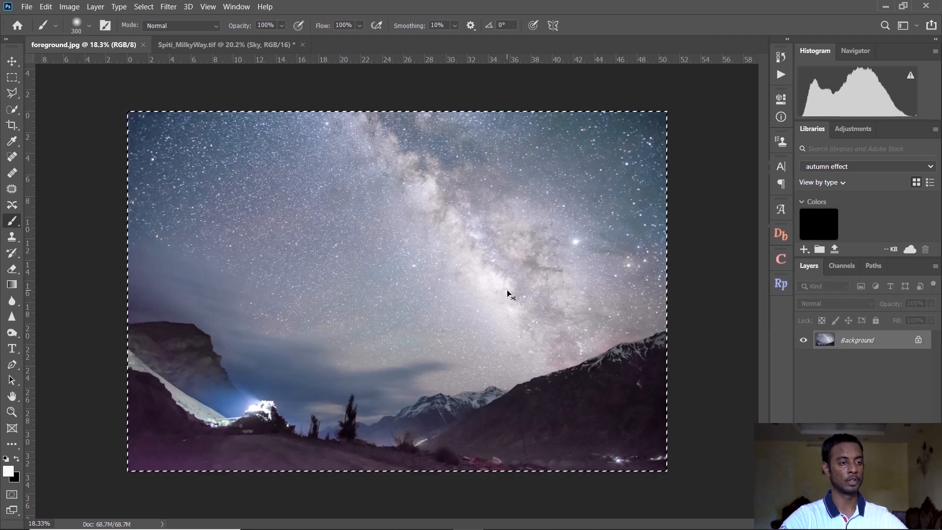
{"action": "left_click", "coordinate": [225, 45]}
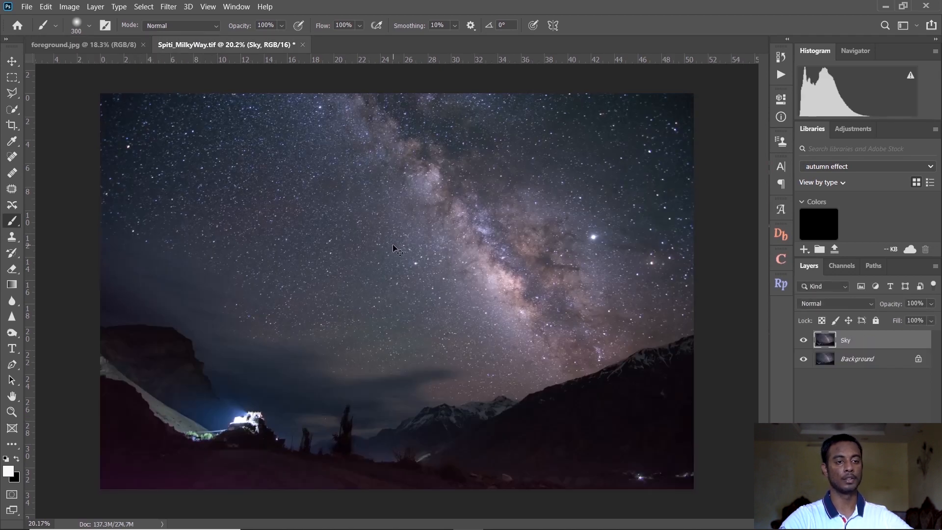
{"action": "key", "text": "ctrl+v"}
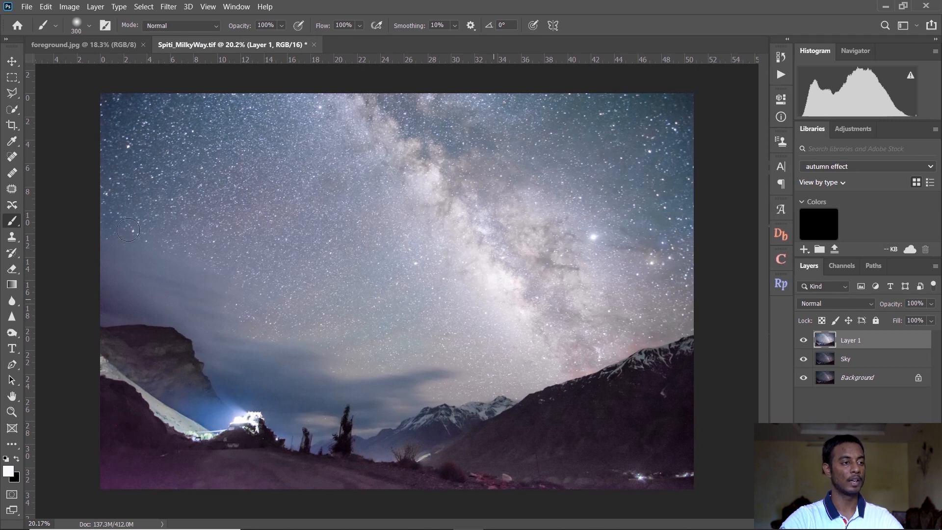
{"action": "left_click", "coordinate": [93, 45]}
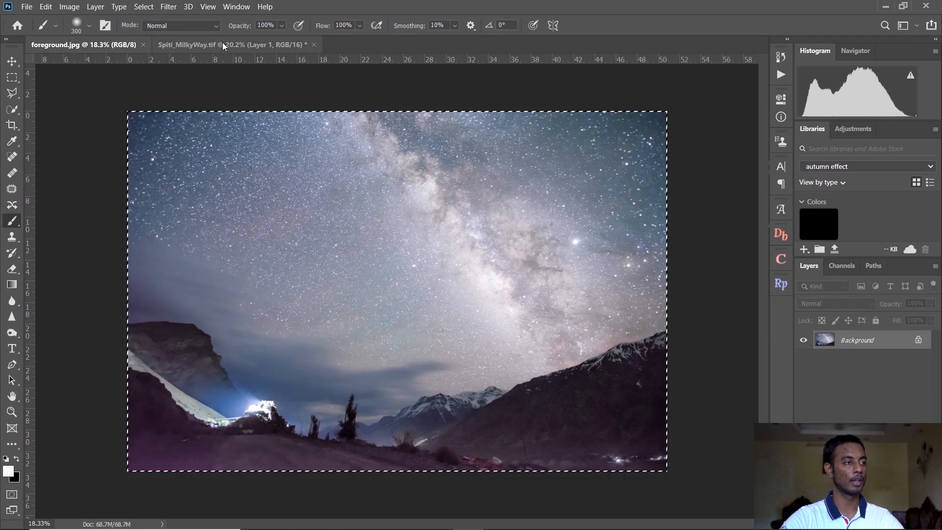
{"action": "left_click", "coordinate": [223, 45]}
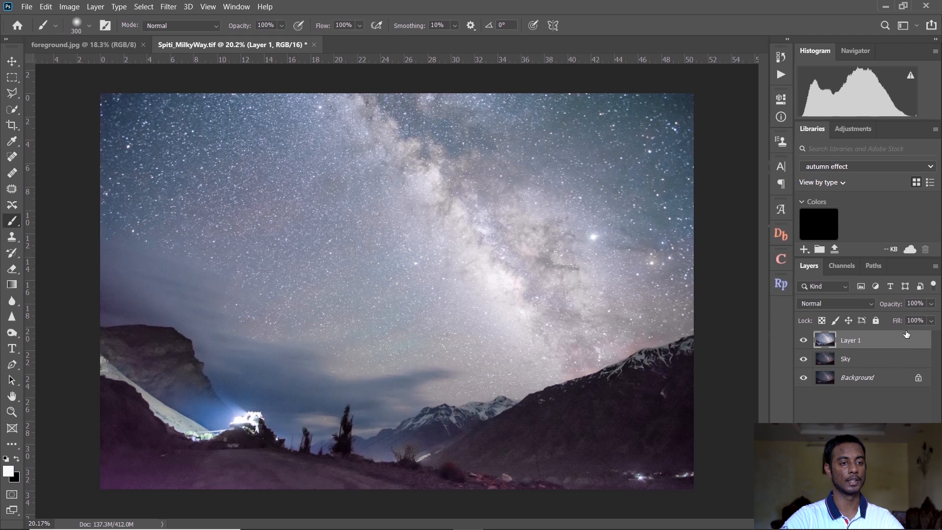
Rename the pasted bright layer Foreground.
{"action": "double_click", "coordinate": [852, 341]}
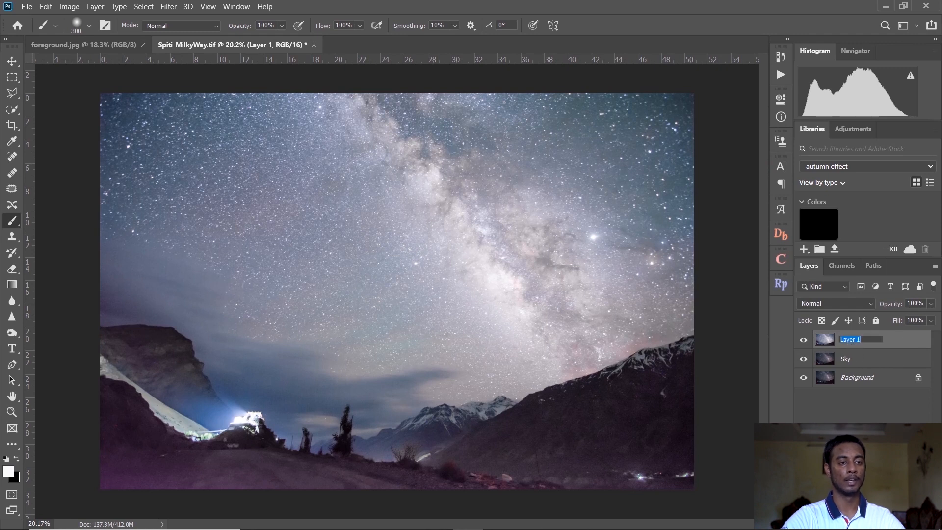
{"action": "type", "text": "Foreground"}
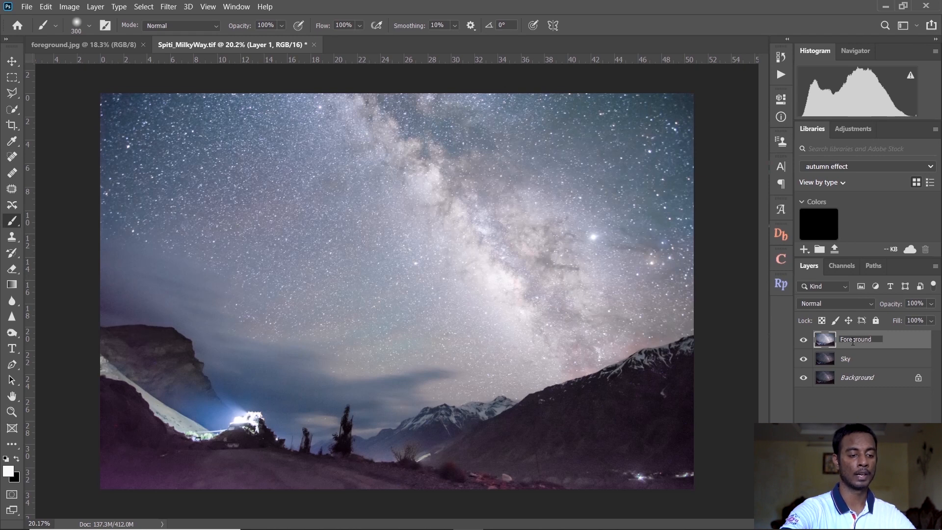
{"action": "key", "text": "Return"}
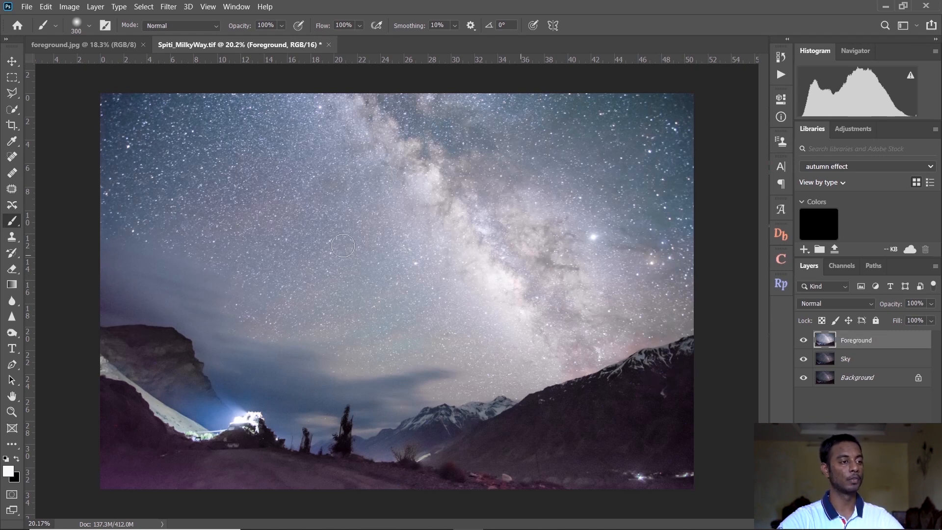
Hide and show the Foreground layer to compare it with Sky, and add a white layer mask to it.
{"action": "key", "text": "v"}
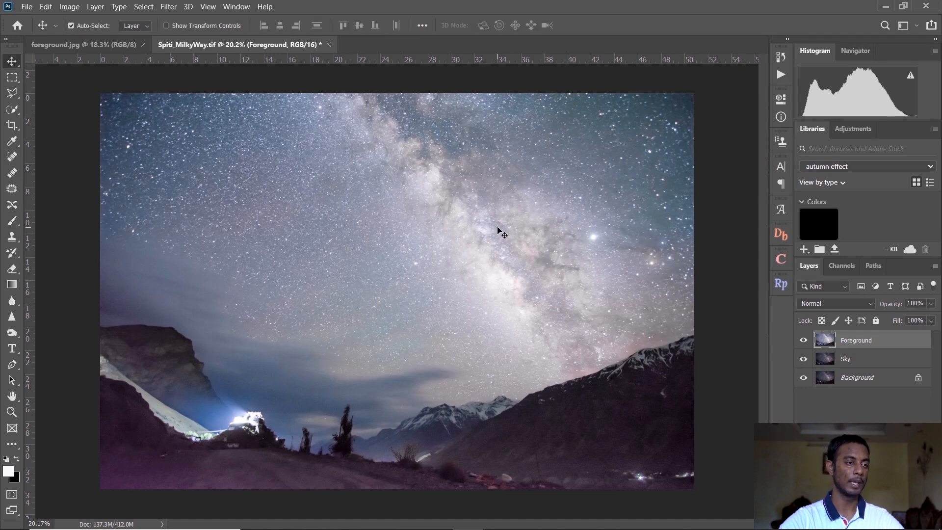
{"action": "left_click", "coordinate": [803, 340]}
{"action": "left_click", "coordinate": [802, 341]}
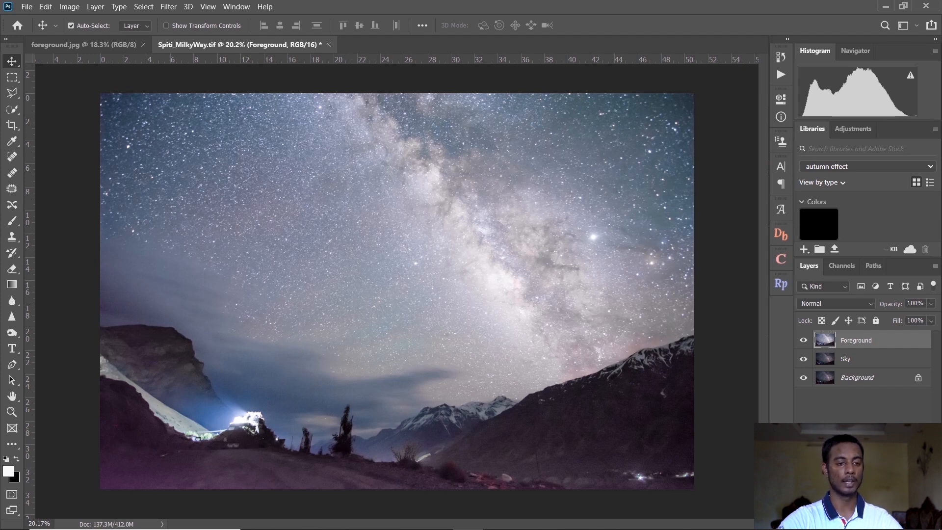
{"action": "left_click", "coordinate": [854, 521]}
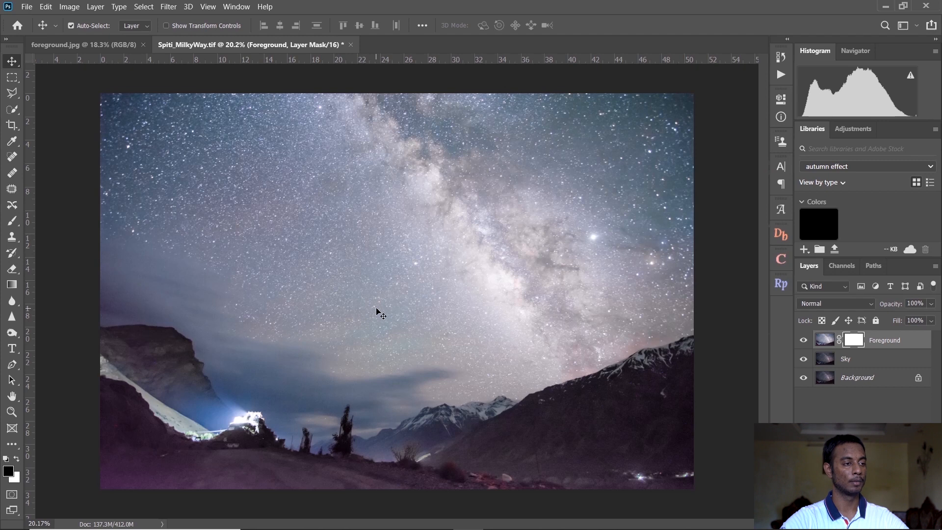
Choose the Brush tool with black as the painting colour and enlarge the soft brush to 1900 px.
{"action": "key", "text": "b"}
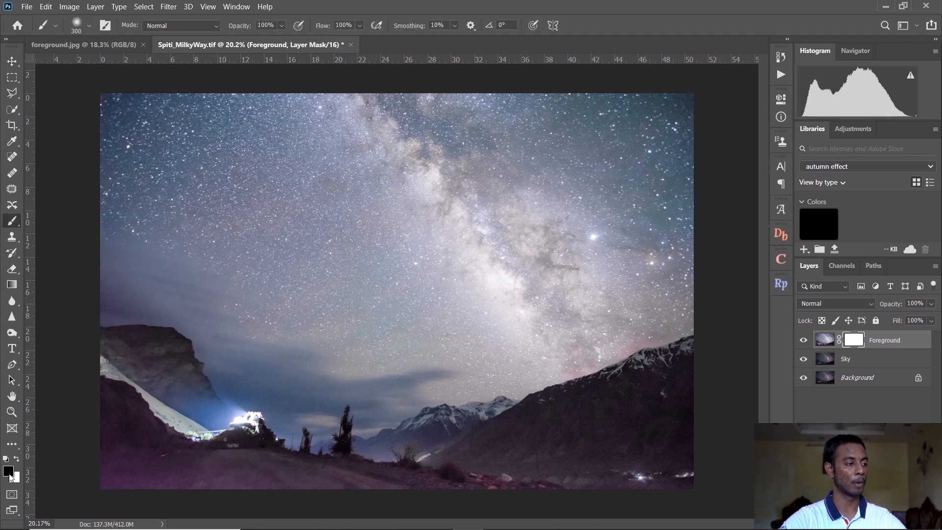
{"action": "key", "text": "bracketright"}
{"action": "key", "text": "bracketright"}
{"action": "key", "text": "bracketright"}
{"action": "key", "text": "bracketright"}
{"action": "key", "text": "bracketright"}
{"action": "key", "text": "bracketright"}
{"action": "key", "text": "bracketright"}
{"action": "key", "text": "bracketright"}
{"action": "key", "text": "bracketright"}
{"action": "key", "text": "bracketright"}
{"action": "key", "text": "bracketright"}
{"action": "key", "text": "bracketright"}
{"action": "key", "text": "bracketright"}
Paint black over the sky on the Foreground layer's mask to reveal the darker Milky Way of the Sky layer.
{"action": "mouse_move", "coordinate": [527, 215]}
{"action": "left_mouse_down"}
{"action": "mouse_move", "coordinate": [578, 227]}
{"action": "mouse_move", "coordinate": [613, 186]}
{"action": "mouse_move", "coordinate": [673, 147]}
{"action": "mouse_move", "coordinate": [697, 202]}
{"action": "left_mouse_up"}
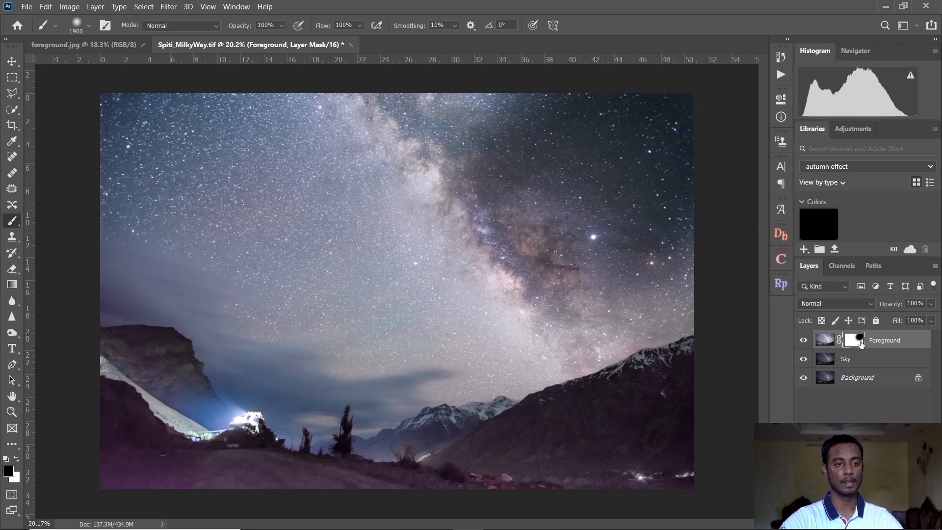
{"action": "mouse_move", "coordinate": [547, 168]}
{"action": "left_mouse_down"}
{"action": "mouse_move", "coordinate": [399, 173]}
{"action": "mouse_move", "coordinate": [465, 194]}
{"action": "mouse_move", "coordinate": [375, 191]}
{"action": "mouse_move", "coordinate": [383, 180]}
{"action": "mouse_move", "coordinate": [372, 161]}
{"action": "mouse_move", "coordinate": [213, 135]}
{"action": "mouse_move", "coordinate": [157, 137]}
{"action": "mouse_move", "coordinate": [169, 147]}
{"action": "mouse_move", "coordinate": [130, 140]}
{"action": "mouse_move", "coordinate": [332, 137]}
{"action": "mouse_move", "coordinate": [367, 122]}
{"action": "mouse_move", "coordinate": [348, 131]}
{"action": "mouse_move", "coordinate": [584, 201]}
{"action": "mouse_move", "coordinate": [552, 163]}
{"action": "mouse_move", "coordinate": [611, 218]}
{"action": "mouse_move", "coordinate": [672, 240]}
{"action": "left_mouse_up"}
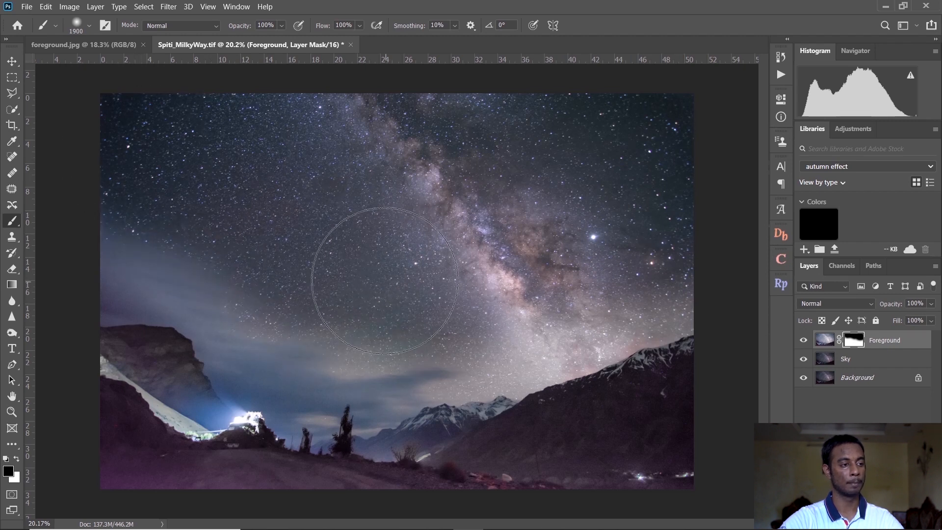
{"action": "mouse_move", "coordinate": [642, 272]}
{"action": "left_mouse_down"}
{"action": "mouse_move", "coordinate": [687, 255]}
{"action": "mouse_move", "coordinate": [553, 290]}
{"action": "mouse_move", "coordinate": [467, 274]}
{"action": "left_mouse_up"}
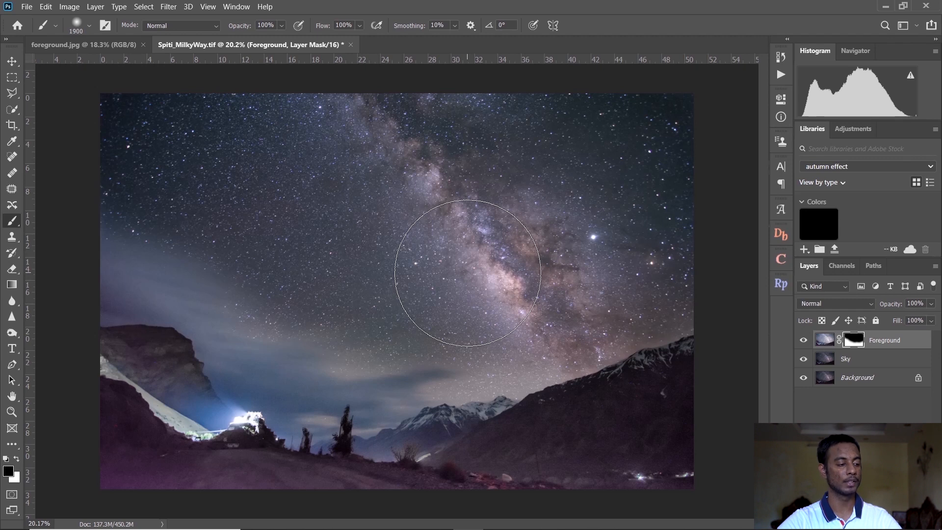
Switch the painting colour to white and reset the Foreground layer's mask to solid white.
{"action": "left_click", "coordinate": [16, 460]}
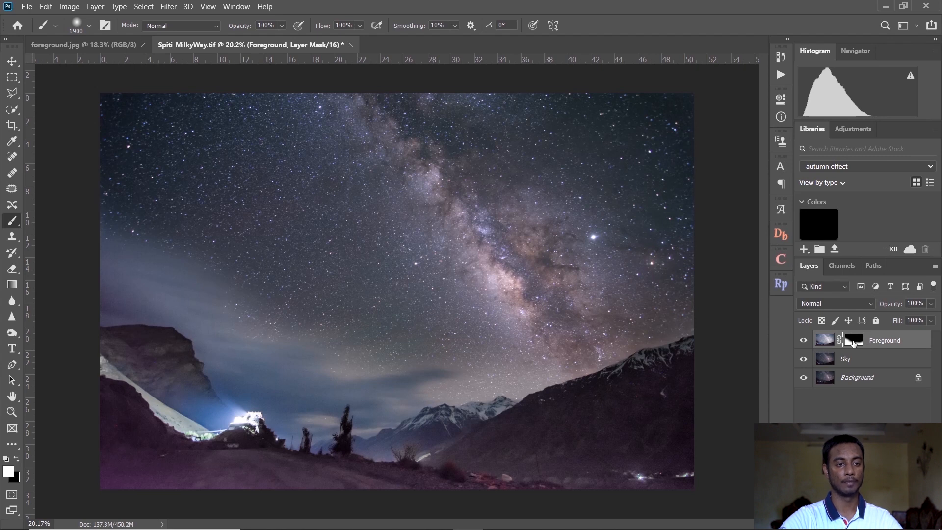
{"action": "mouse_move", "coordinate": [599, 295]}
{"action": "left_mouse_down"}
{"action": "mouse_move", "coordinate": [647, 318]}
{"action": "mouse_move", "coordinate": [666, 224]}
{"action": "mouse_move", "coordinate": [655, 231]}
{"action": "mouse_move", "coordinate": [644, 184]}
{"action": "mouse_move", "coordinate": [611, 178]}
{"action": "mouse_move", "coordinate": [644, 151]}
{"action": "mouse_move", "coordinate": [537, 125]}
{"action": "mouse_move", "coordinate": [92, 125]}
{"action": "mouse_move", "coordinate": [198, 130]}
{"action": "mouse_move", "coordinate": [237, 203]}
{"action": "mouse_move", "coordinate": [244, 316]}
{"action": "mouse_move", "coordinate": [353, 320]}
{"action": "mouse_move", "coordinate": [448, 300]}
{"action": "mouse_move", "coordinate": [502, 359]}
{"action": "mouse_move", "coordinate": [442, 267]}
{"action": "mouse_move", "coordinate": [365, 327]}
{"action": "mouse_move", "coordinate": [447, 382]}
{"action": "mouse_move", "coordinate": [304, 321]}
{"action": "mouse_move", "coordinate": [156, 205]}
{"action": "mouse_move", "coordinate": [497, 150]}
{"action": "mouse_move", "coordinate": [672, 158]}
{"action": "left_mouse_up"}
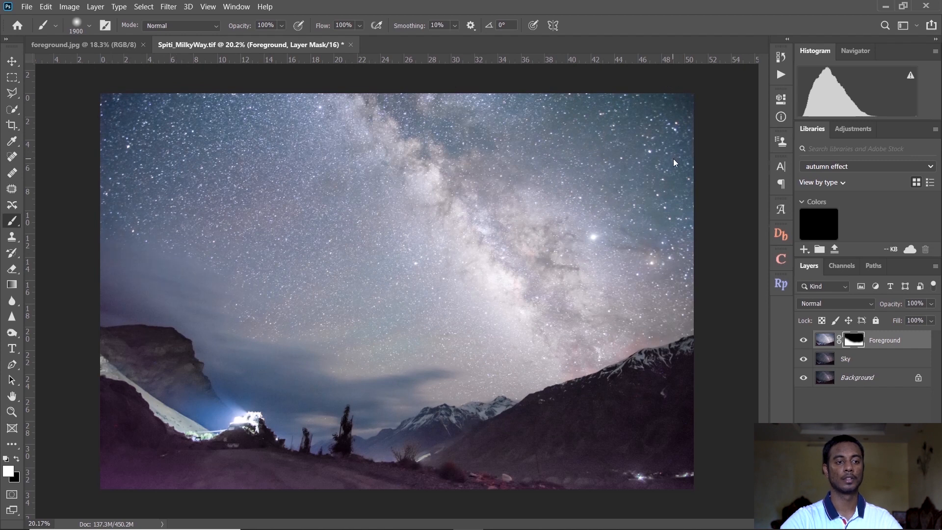
{"action": "key", "text": "alt+BackSpace"}
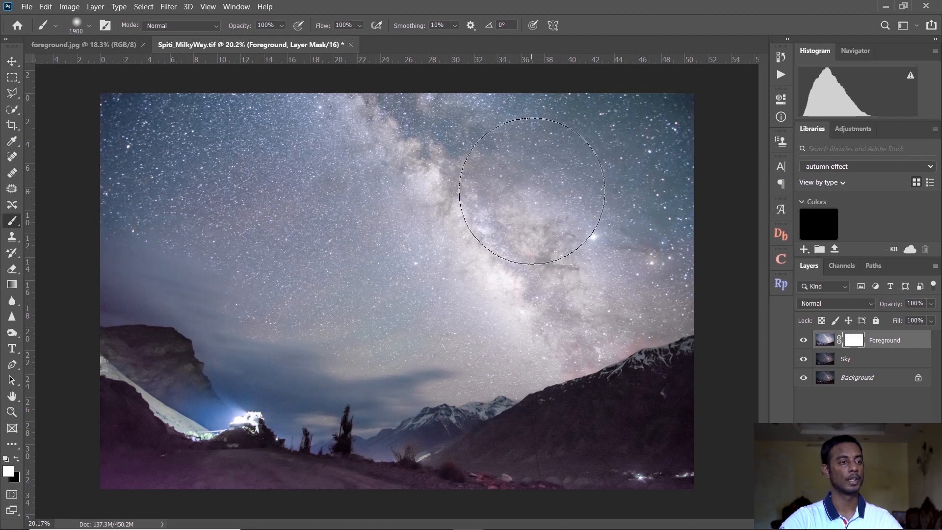
Mask the bright sky out of the Foreground layer with black brush strokes across the sky down to the mountain ridges.
{"action": "key", "text": "x"}
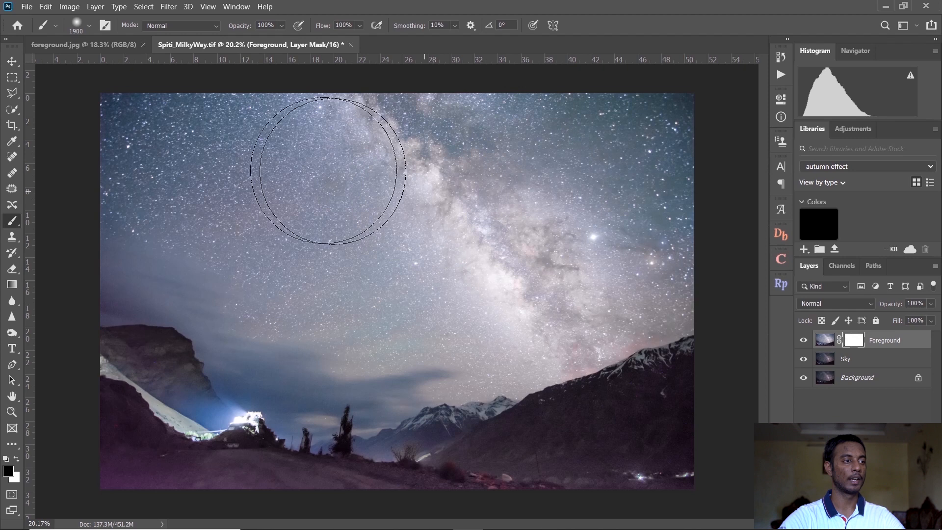
{"action": "mouse_move", "coordinate": [177, 131]}
{"action": "left_mouse_down"}
{"action": "mouse_move", "coordinate": [129, 127]}
{"action": "mouse_move", "coordinate": [362, 143]}
{"action": "mouse_move", "coordinate": [571, 140]}
{"action": "mouse_move", "coordinate": [645, 157]}
{"action": "mouse_move", "coordinate": [633, 182]}
{"action": "mouse_move", "coordinate": [658, 163]}
{"action": "mouse_move", "coordinate": [651, 100]}
{"action": "mouse_move", "coordinate": [672, 210]}
{"action": "mouse_move", "coordinate": [644, 242]}
{"action": "mouse_move", "coordinate": [641, 269]}
{"action": "mouse_move", "coordinate": [625, 278]}
{"action": "mouse_move", "coordinate": [651, 273]}
{"action": "mouse_move", "coordinate": [526, 296]}
{"action": "mouse_move", "coordinate": [481, 289]}
{"action": "mouse_move", "coordinate": [322, 218]}
{"action": "mouse_move", "coordinate": [110, 155]}
{"action": "mouse_move", "coordinate": [204, 178]}
{"action": "mouse_move", "coordinate": [292, 219]}
{"action": "mouse_move", "coordinate": [322, 251]}
{"action": "mouse_move", "coordinate": [302, 268]}
{"action": "mouse_move", "coordinate": [440, 315]}
{"action": "mouse_move", "coordinate": [511, 321]}
{"action": "mouse_move", "coordinate": [535, 292]}
{"action": "mouse_move", "coordinate": [631, 254]}
{"action": "left_mouse_up"}
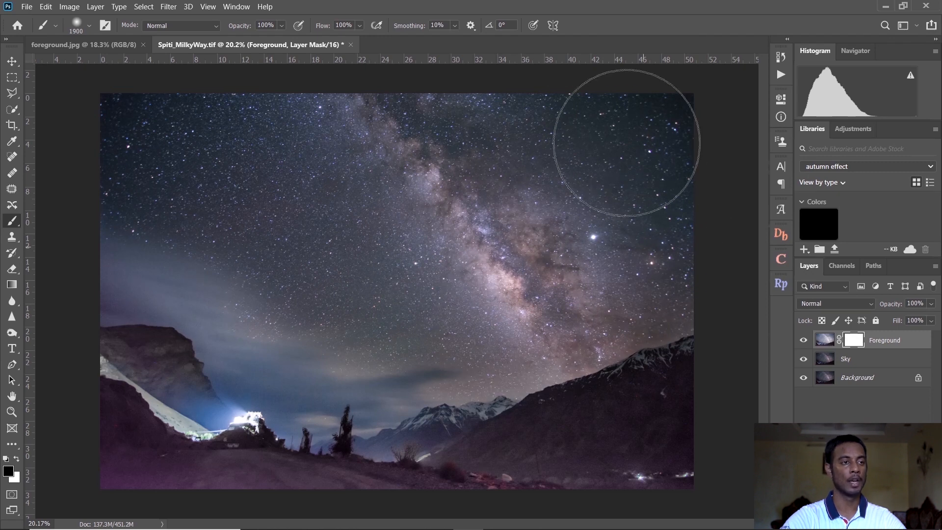
{"action": "left_click_drag", "start_coordinate": [170, 112], "coordinate": [559, 181]}
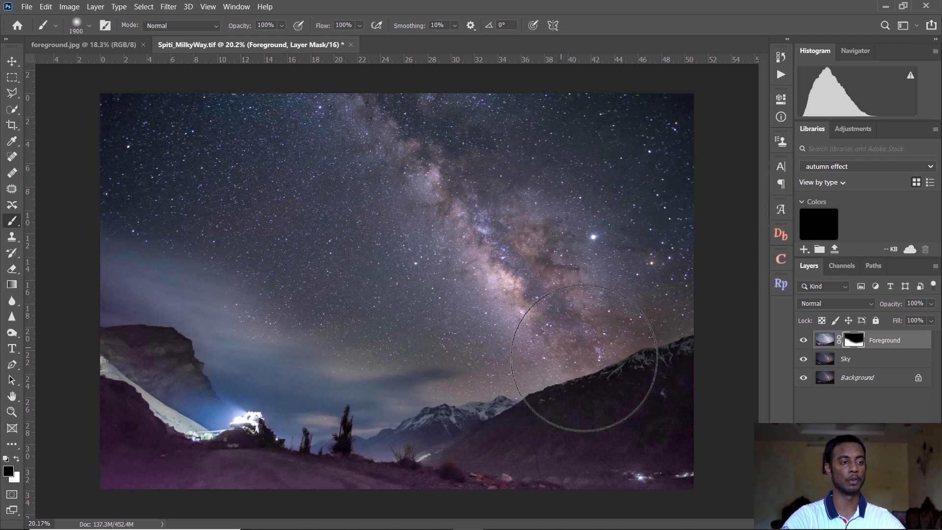
{"action": "scroll", "coordinate": [637, 390], "scroll_direction": "up", "scroll_amount": 2}
{"action": "scroll", "coordinate": [451, 391], "scroll_direction": "down", "scroll_amount": 3}
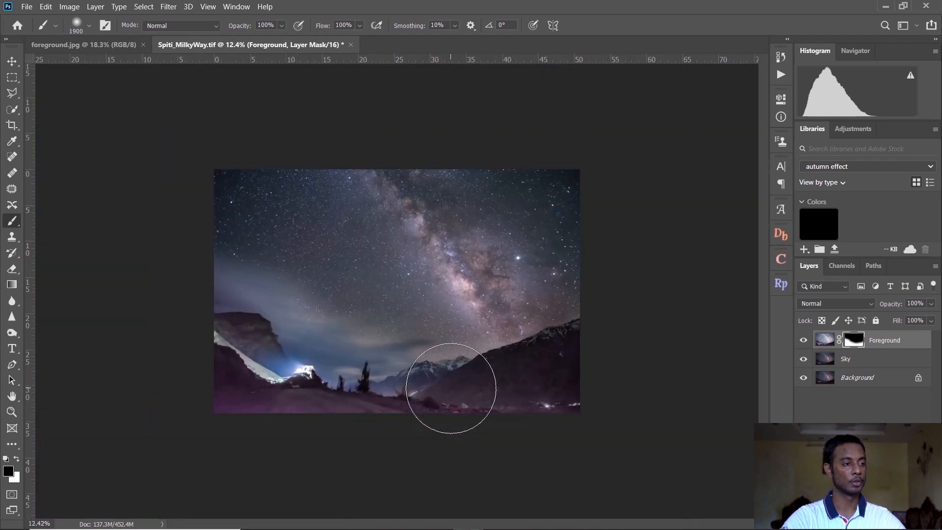
{"action": "scroll", "coordinate": [448, 389], "scroll_direction": "up", "scroll_amount": 1}
{"action": "mouse_move", "coordinate": [288, 231]}
{"action": "left_mouse_down"}
{"action": "mouse_move", "coordinate": [337, 269]}
{"action": "mouse_move", "coordinate": [313, 274]}
{"action": "mouse_move", "coordinate": [316, 281]}
{"action": "mouse_move", "coordinate": [303, 271]}
{"action": "mouse_move", "coordinate": [372, 282]}
{"action": "mouse_move", "coordinate": [459, 319]}
{"action": "left_mouse_up"}
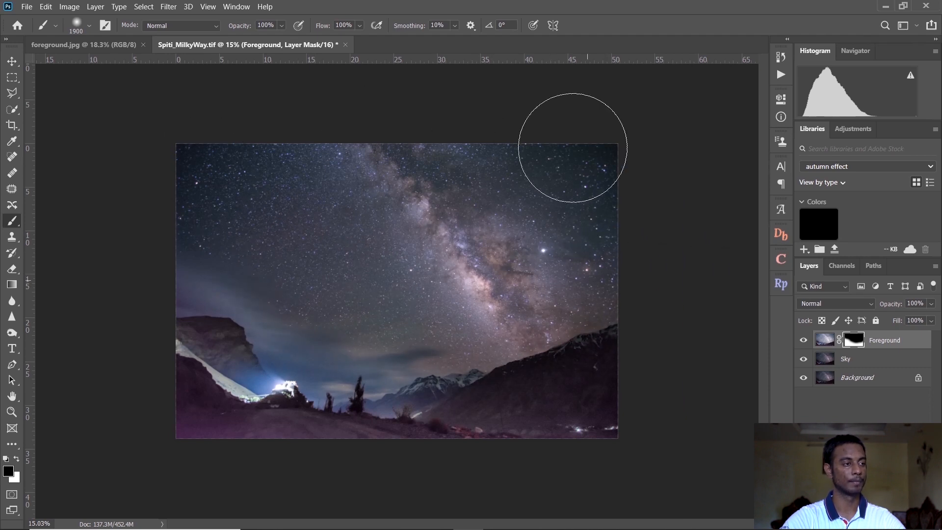
{"action": "scroll", "coordinate": [478, 301], "scroll_direction": "up", "scroll_amount": 1}
Add a Hue/Saturation adjustment layer above Foreground and activate its on-image adjustment tool.
{"action": "key", "text": "v"}
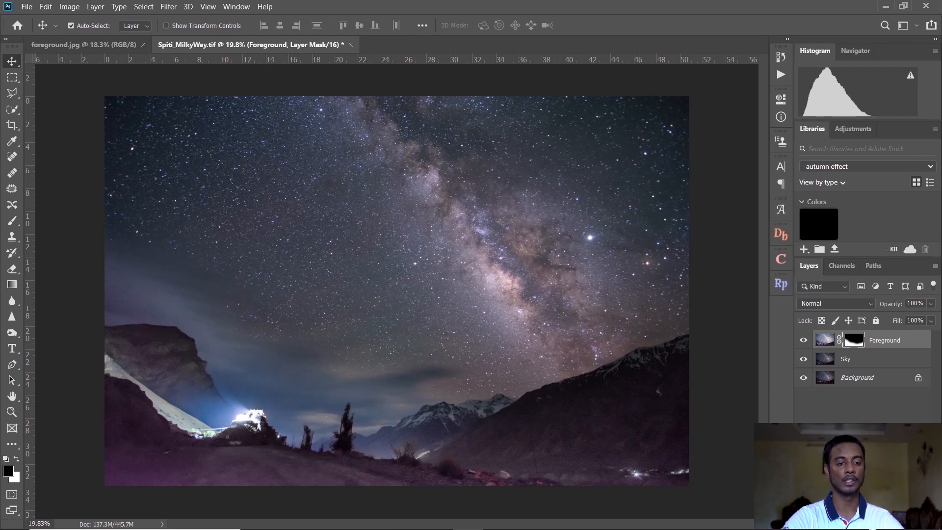
{"action": "left_click", "coordinate": [871, 522]}
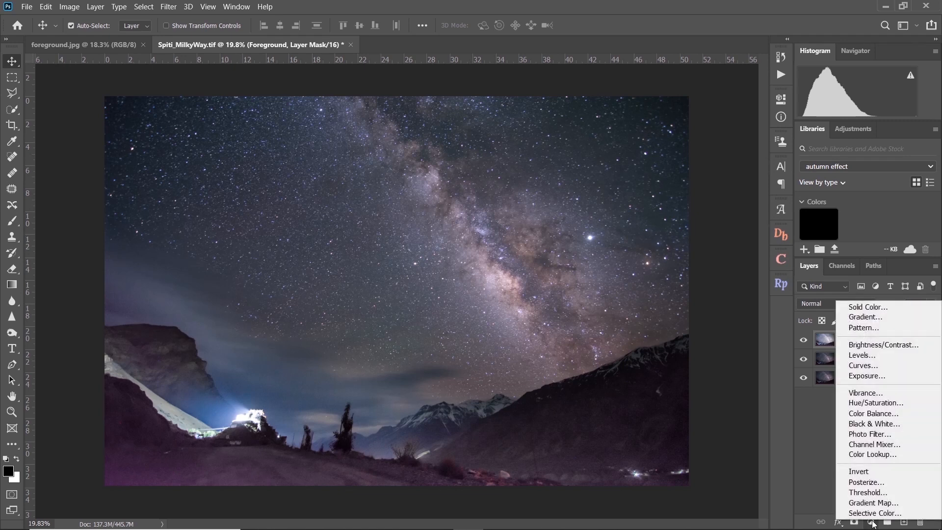
{"action": "left_click", "coordinate": [900, 402]}
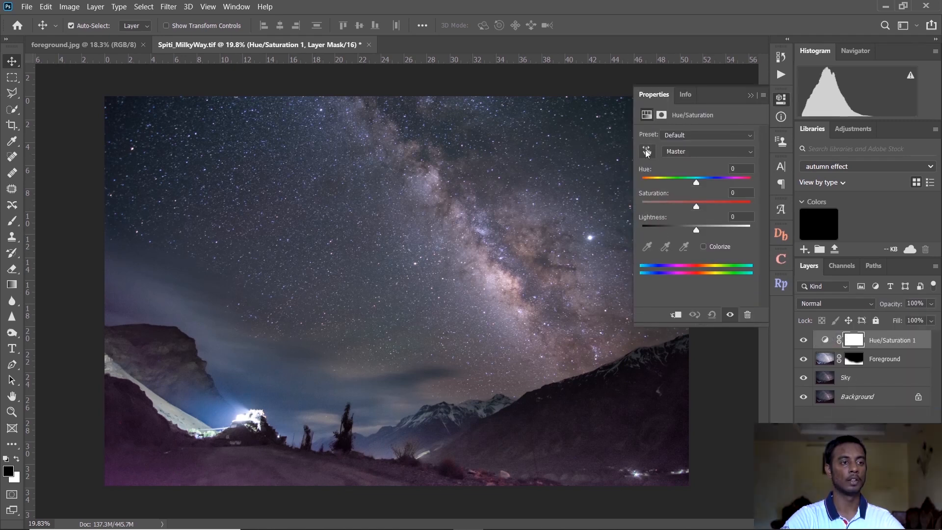
{"action": "left_click", "coordinate": [647, 151]}
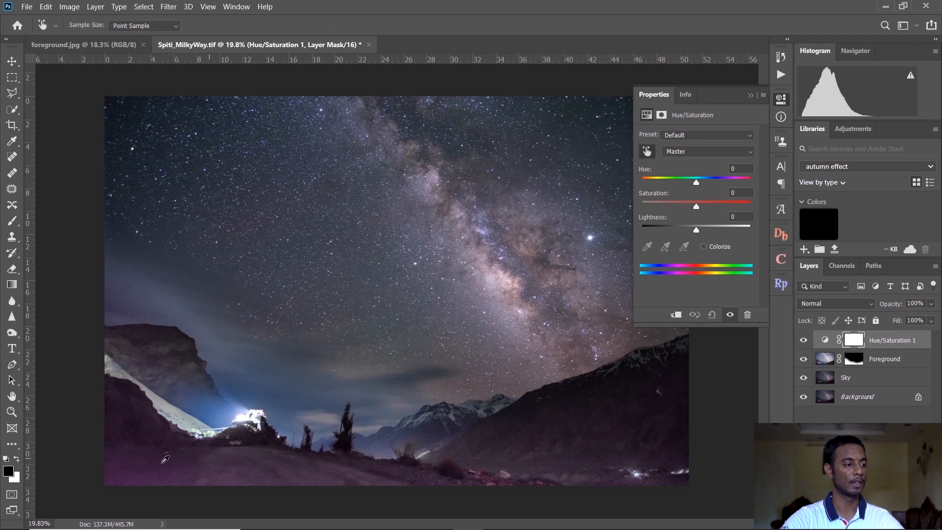
Sample the purple tint in the dark foreground, reduce the Magentas saturation to -41, and compare the image with and without the adjustment.
{"action": "left_click", "coordinate": [128, 471]}
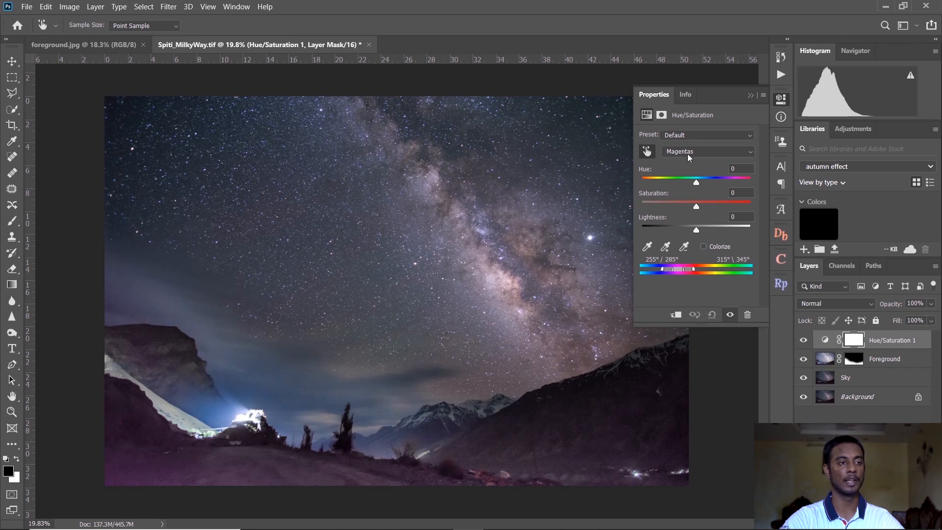
{"action": "left_click_drag", "start_coordinate": [695, 205], "coordinate": [674, 206]}
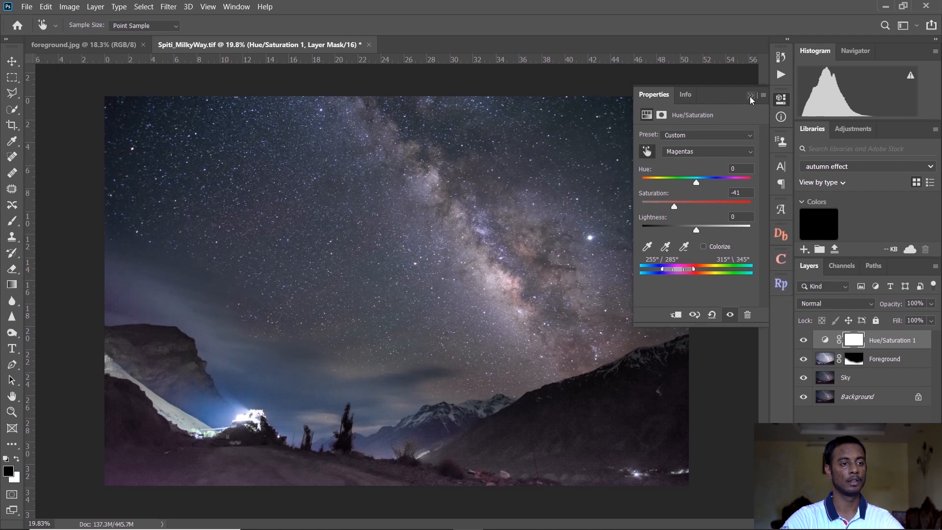
{"action": "left_click", "coordinate": [729, 315]}
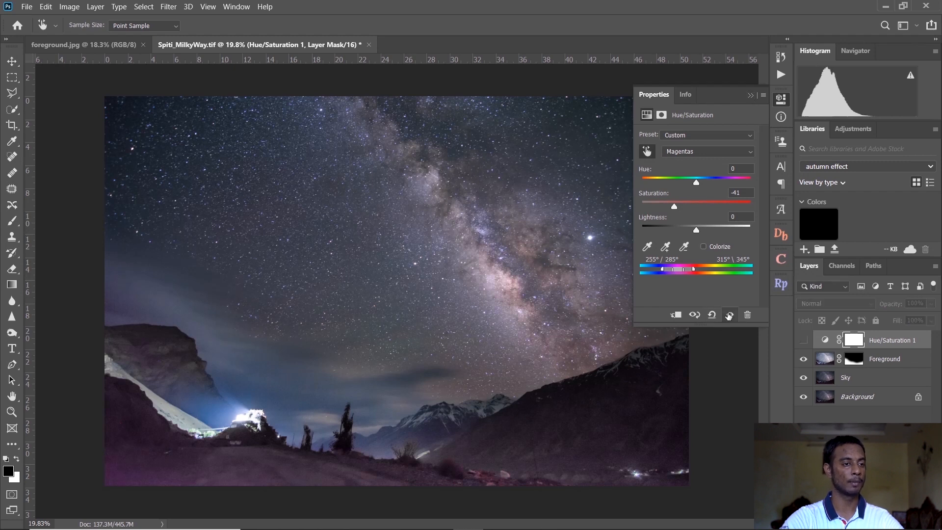
{"action": "left_click", "coordinate": [728, 315]}
{"action": "left_click", "coordinate": [729, 315]}
{"action": "left_click", "coordinate": [730, 315]}
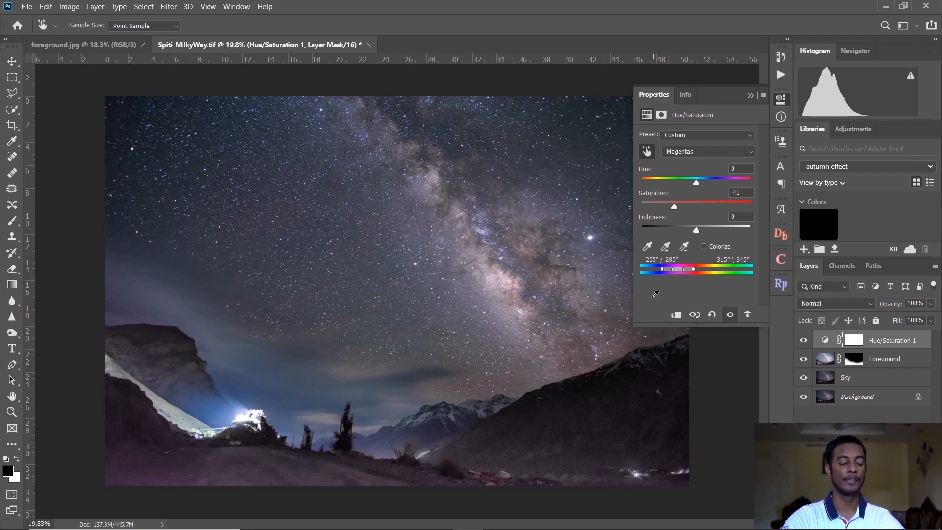
Clip the Hue/Saturation adjustment to the Foreground layer and merge the two layers into one.
{"action": "left_click", "coordinate": [677, 318]}
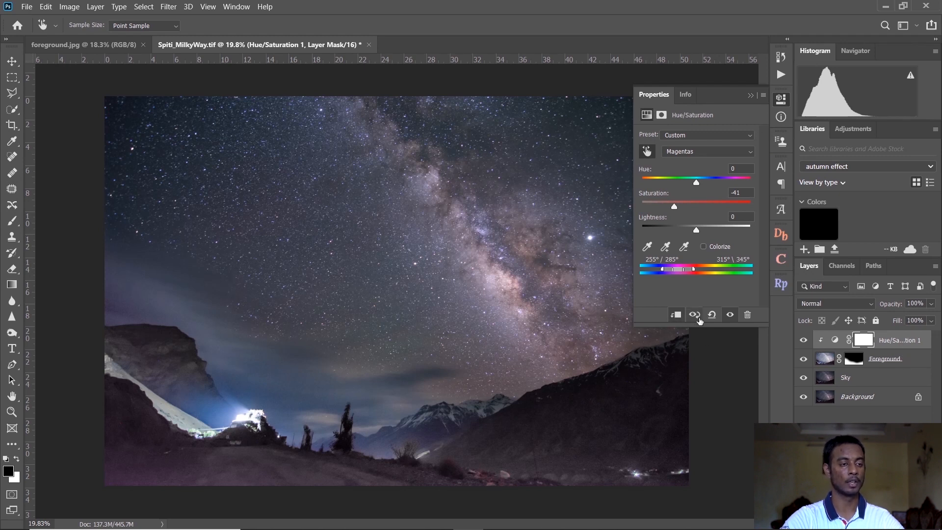
{"action": "key", "text": "v"}
{"action": "left_click", "coordinate": [925, 359]}
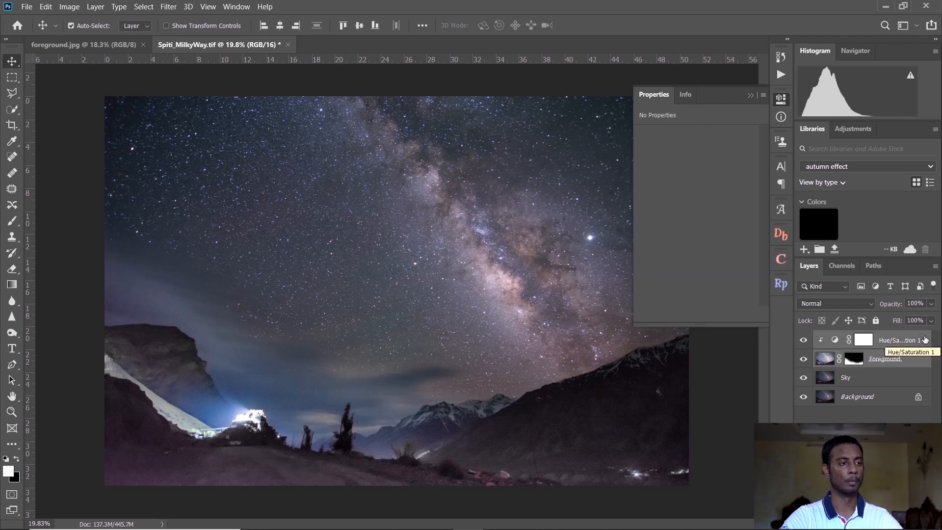
{"action": "left_click", "coordinate": [924, 339], "text": "ctrl"}
{"action": "right_click", "coordinate": [925, 340]}
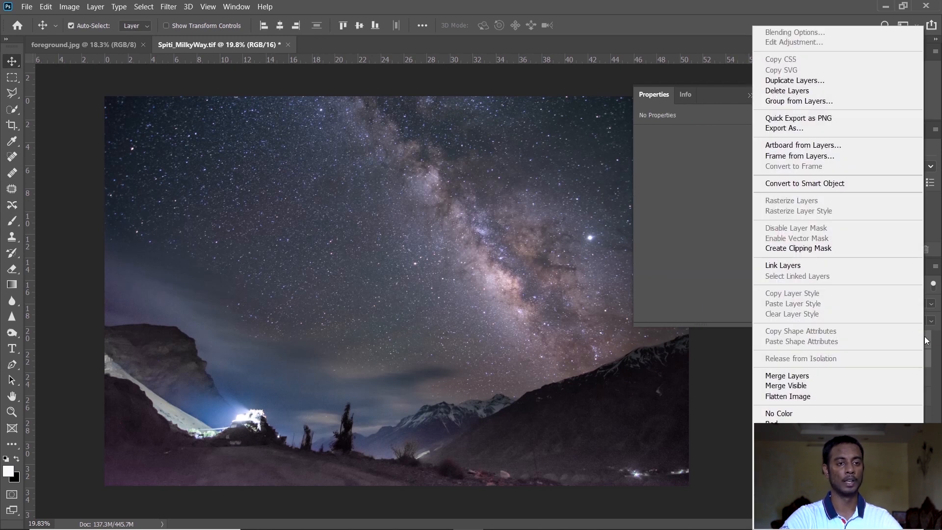
{"action": "left_click", "coordinate": [832, 381]}
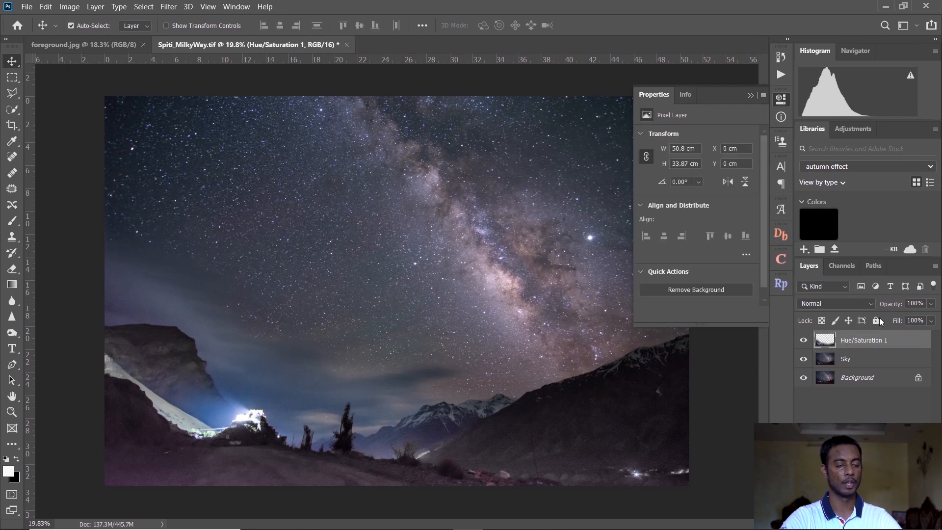
{"action": "left_click", "coordinate": [749, 96]}
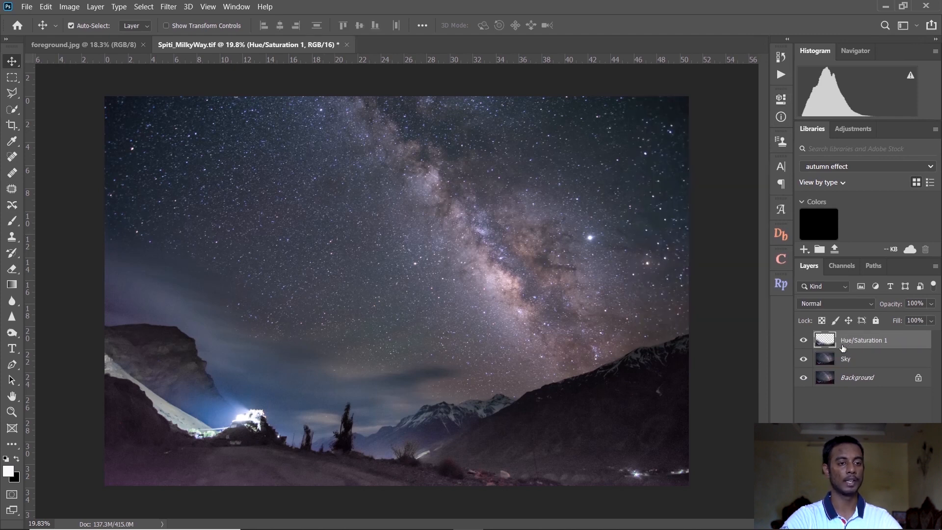
Rename the merged layer as Foreground and move it below the Sky layer.
{"action": "left_click", "coordinate": [865, 360]}
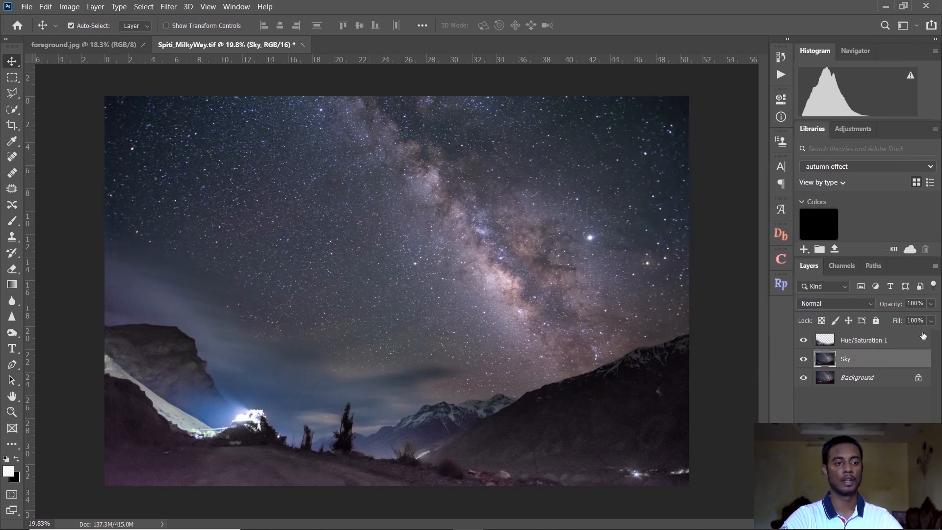
{"action": "double_click", "coordinate": [863, 340]}
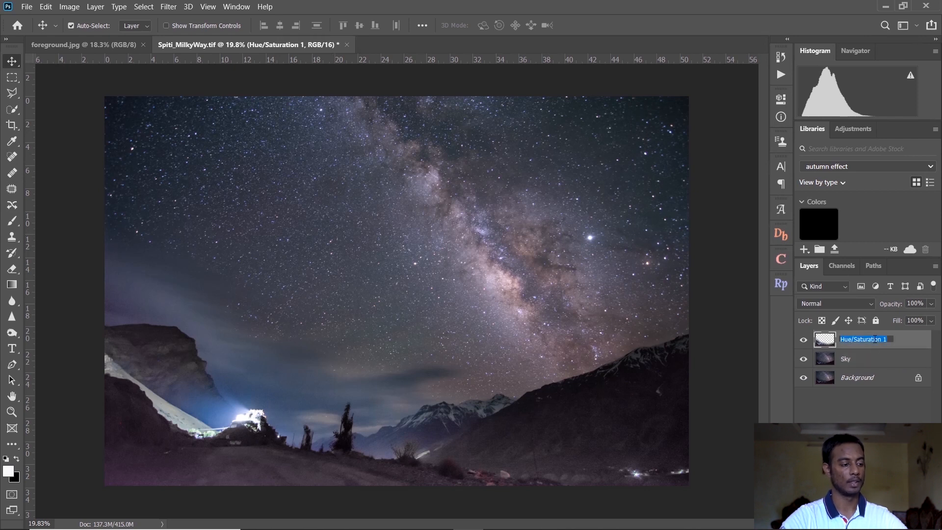
{"action": "type", "text": "Foreground"}
{"action": "key", "text": "Return"}
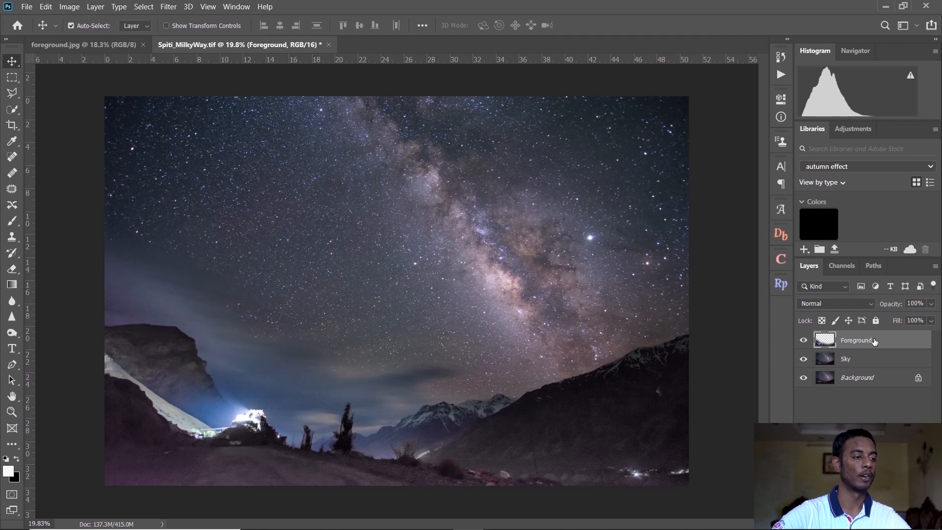
{"action": "left_click_drag", "start_coordinate": [885, 342], "coordinate": [896, 368]}
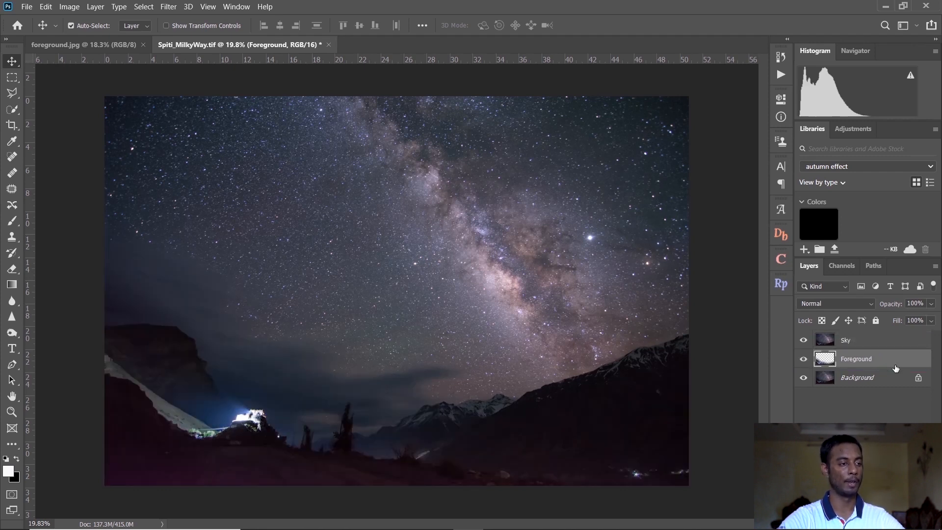
Add a Curves adjustment layer above Sky and sample the Milky Way's tones on the image to place shadow and highlight curve points.
{"action": "left_click", "coordinate": [897, 346]}
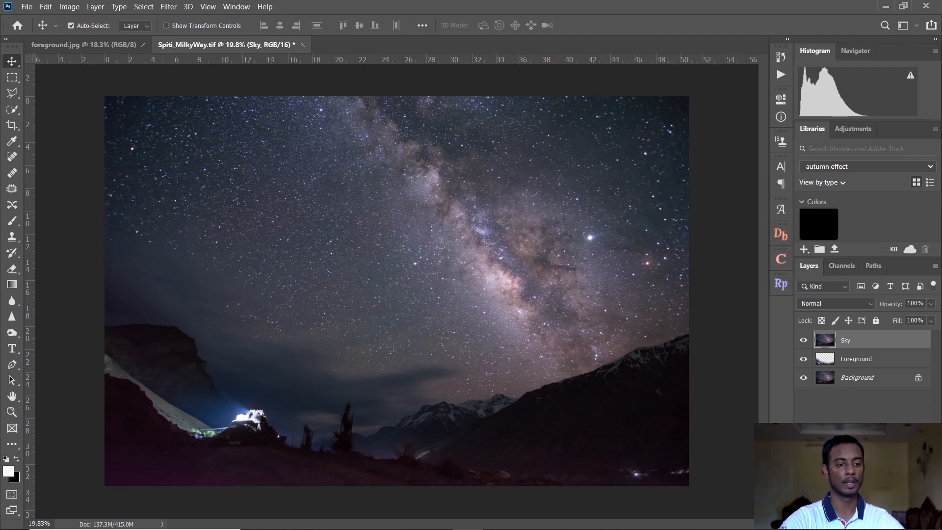
{"action": "left_click", "coordinate": [872, 523]}
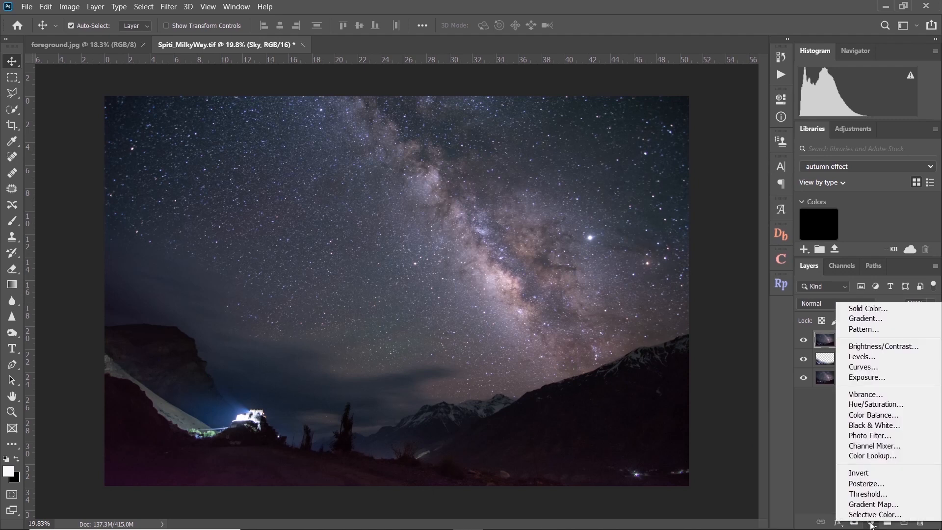
{"action": "left_click", "coordinate": [896, 364]}
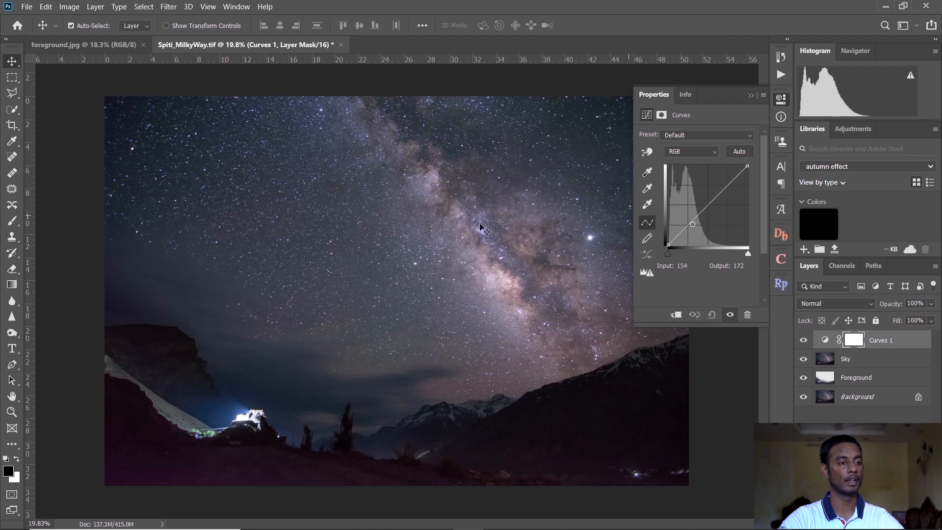
{"action": "scroll", "coordinate": [546, 256], "scroll_direction": "up", "scroll_amount": 4}
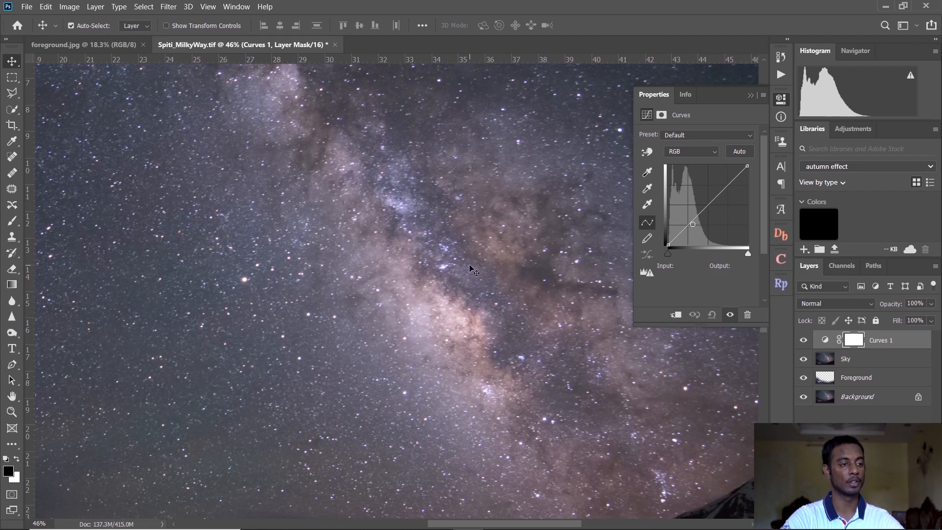
{"action": "left_click", "coordinate": [647, 153]}
{"action": "scroll", "coordinate": [577, 268], "scroll_direction": "up", "scroll_amount": 6}
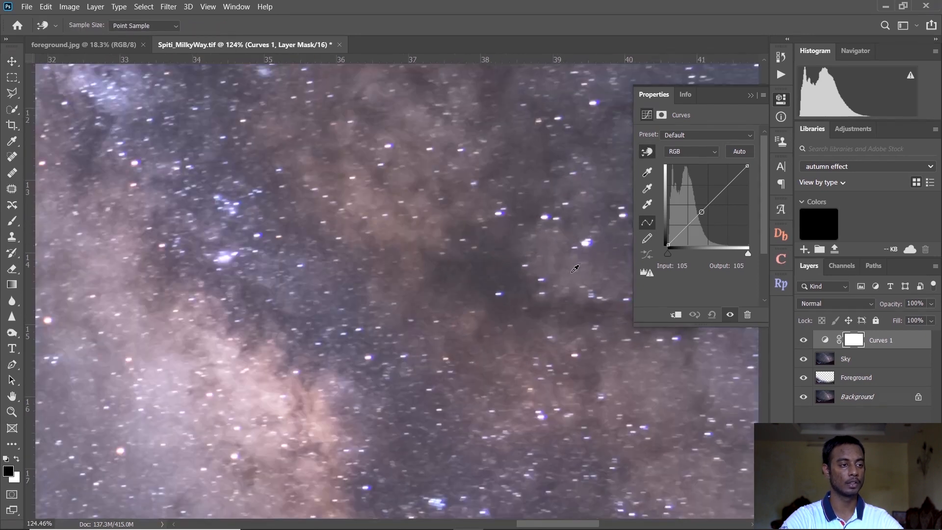
{"action": "left_click", "coordinate": [504, 270]}
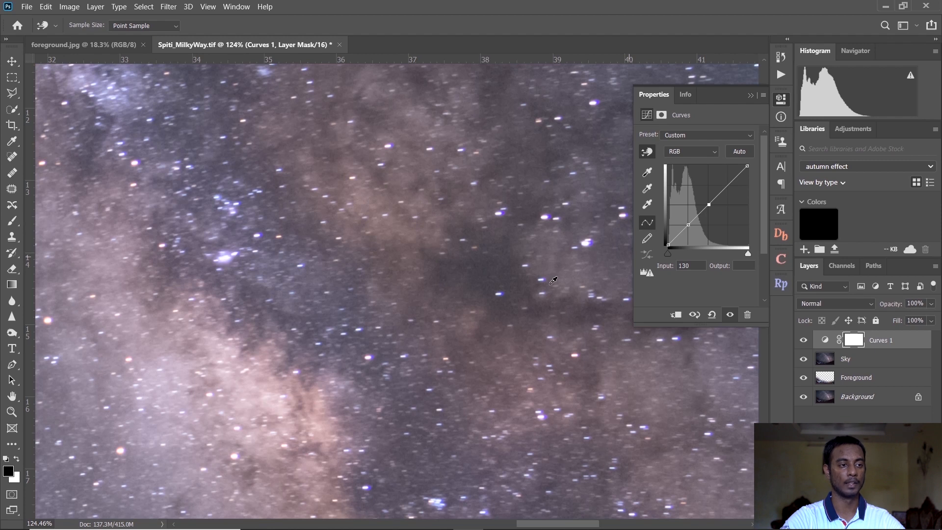
Shape the curve into an S by lowering the shadow point at input 67 and raising the highlight point at input 124.
{"action": "scroll", "coordinate": [514, 277], "scroll_direction": "down", "scroll_amount": 4}
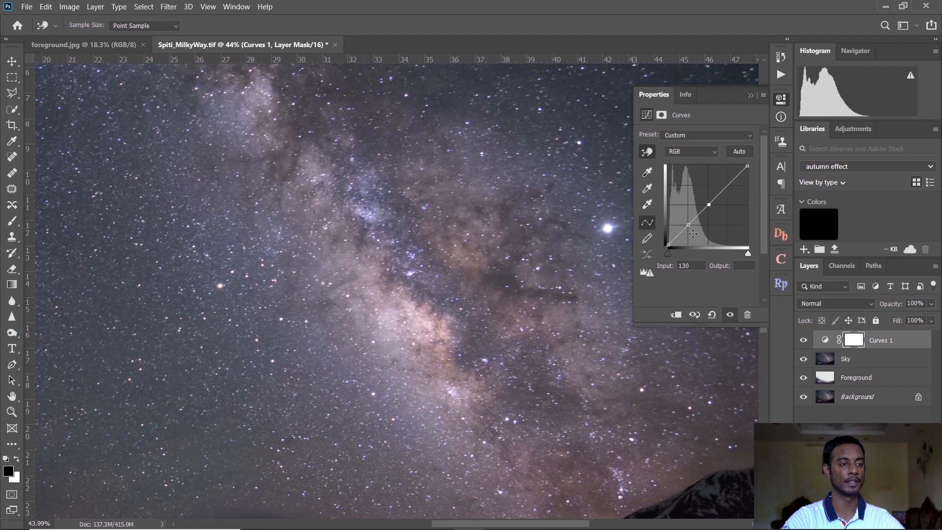
{"action": "left_click", "coordinate": [710, 203]}
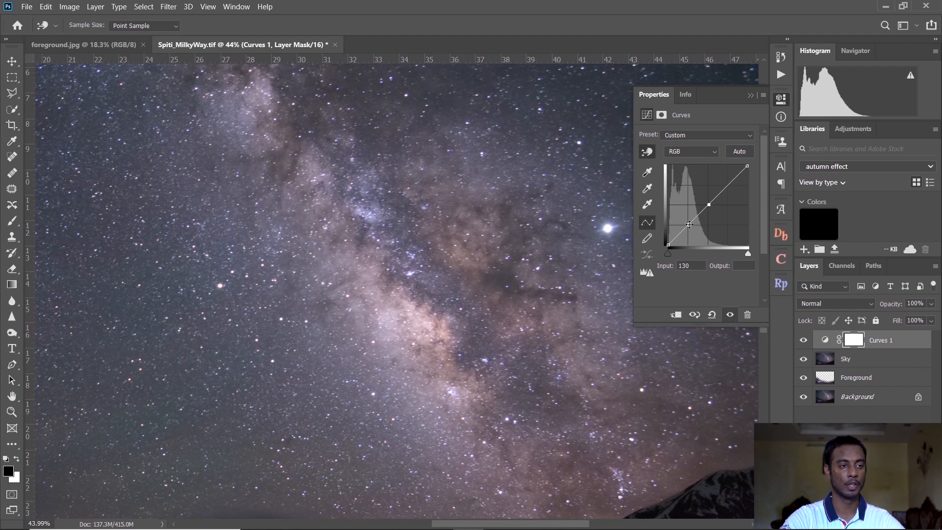
{"action": "left_click_drag", "start_coordinate": [689, 225], "coordinate": [690, 227]}
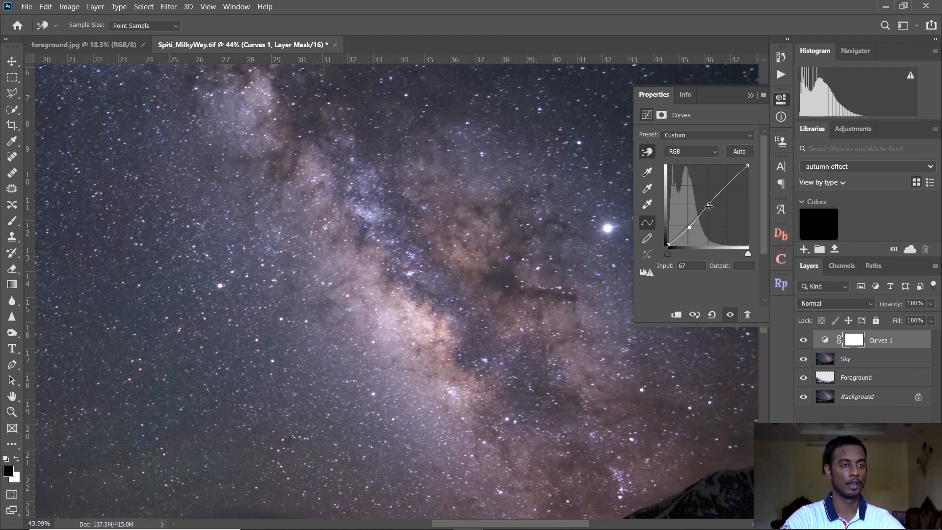
{"action": "left_click_drag", "start_coordinate": [709, 204], "coordinate": [707, 203]}
{"action": "scroll", "coordinate": [615, 188], "scroll_direction": "down", "scroll_amount": 4}
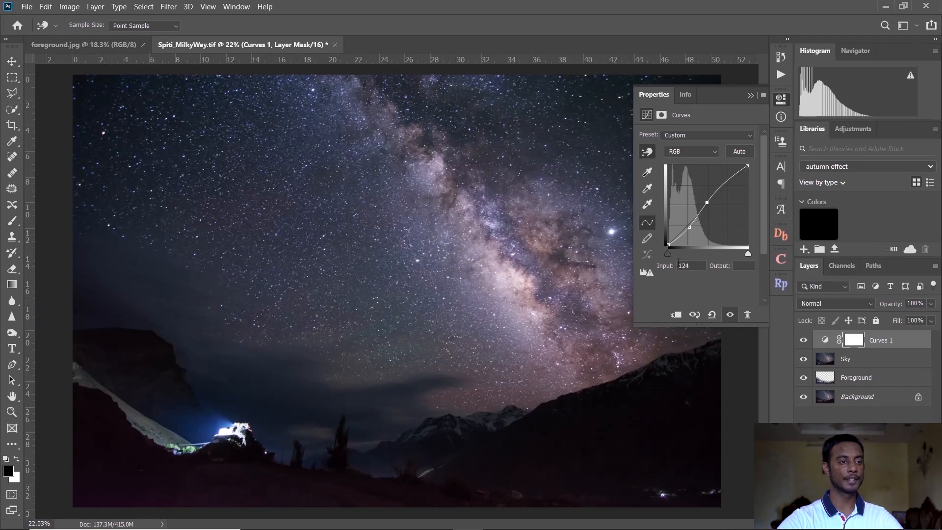
{"action": "scroll", "coordinate": [474, 303], "scroll_direction": "down", "scroll_amount": 1}
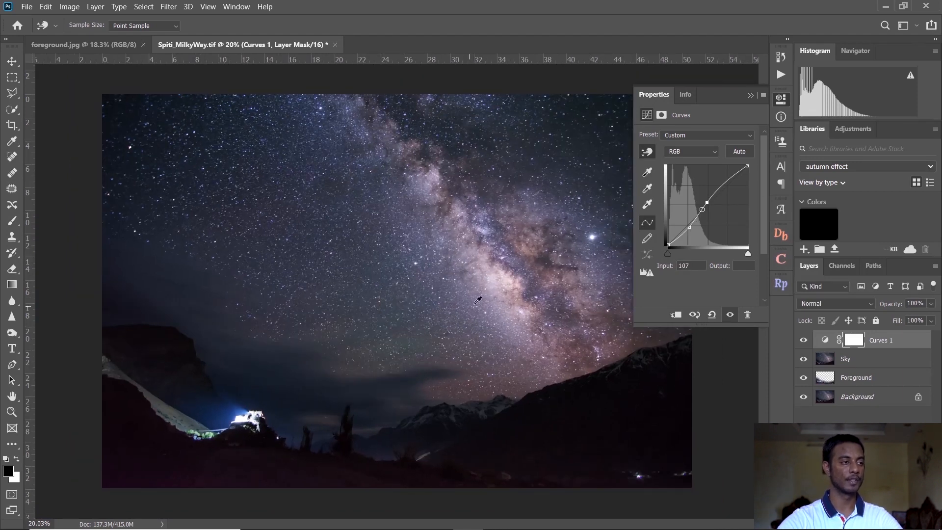
Compare the sky repeatedly with and without the Curves adjustment to judge the contrast change.
{"action": "left_click", "coordinate": [731, 314]}
{"action": "left_click", "coordinate": [730, 314]}
{"action": "left_click", "coordinate": [730, 315]}
{"action": "left_click", "coordinate": [730, 315]}
{"action": "left_click", "coordinate": [730, 315]}
{"action": "left_click", "coordinate": [730, 315]}
{"action": "left_click", "coordinate": [730, 315]}
{"action": "left_click", "coordinate": [730, 315]}
{"action": "left_click", "coordinate": [730, 315]}
{"action": "left_click", "coordinate": [730, 315]}
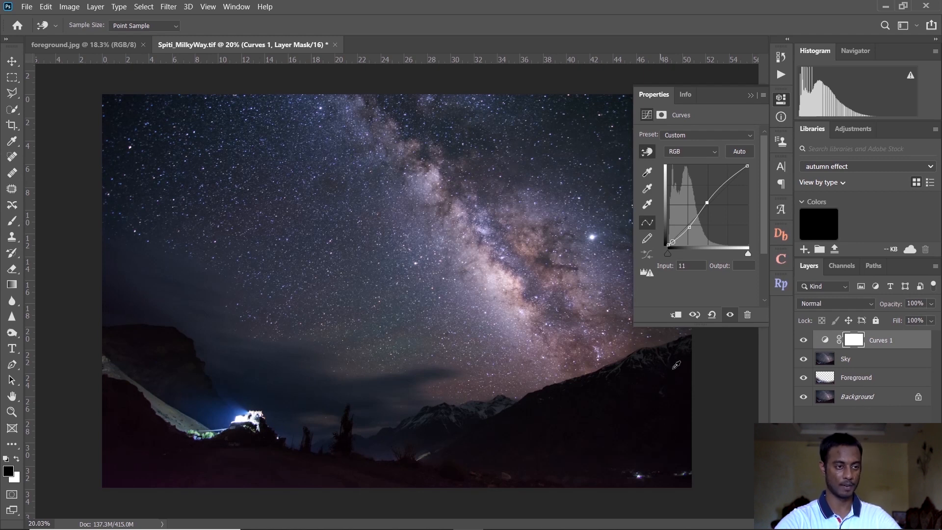
{"action": "left_click", "coordinate": [730, 314]}
{"action": "left_click", "coordinate": [729, 315]}
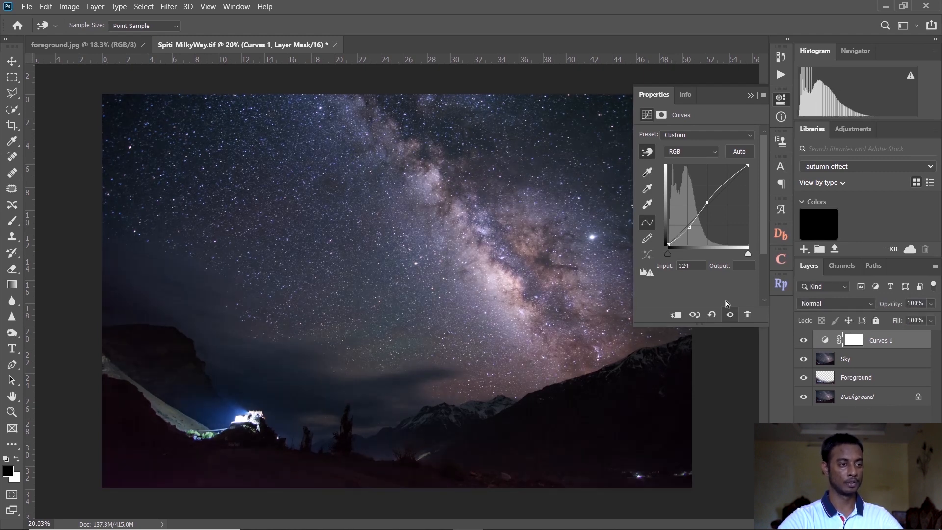
{"action": "left_click", "coordinate": [750, 97]}
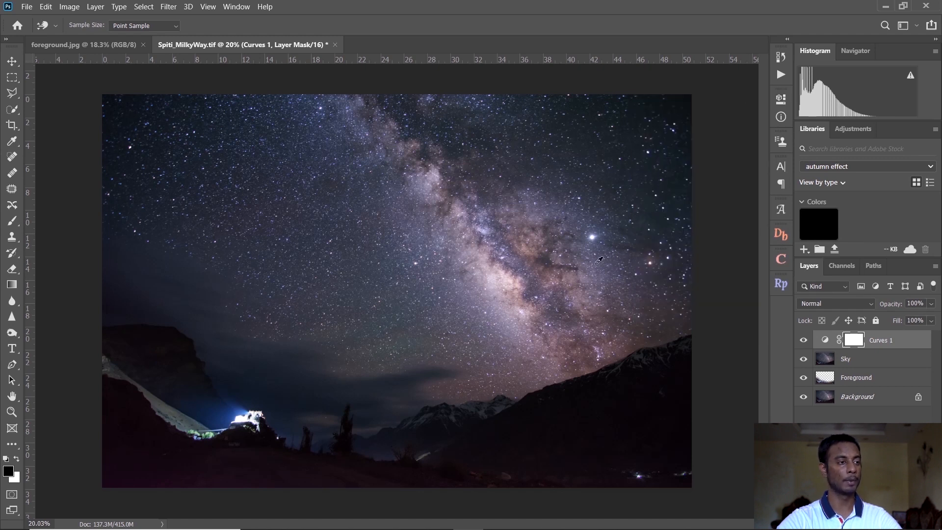
Reduce the Curves 1 layer's opacity to 75% and compare the image with and without it.
{"action": "left_click", "coordinate": [907, 346]}
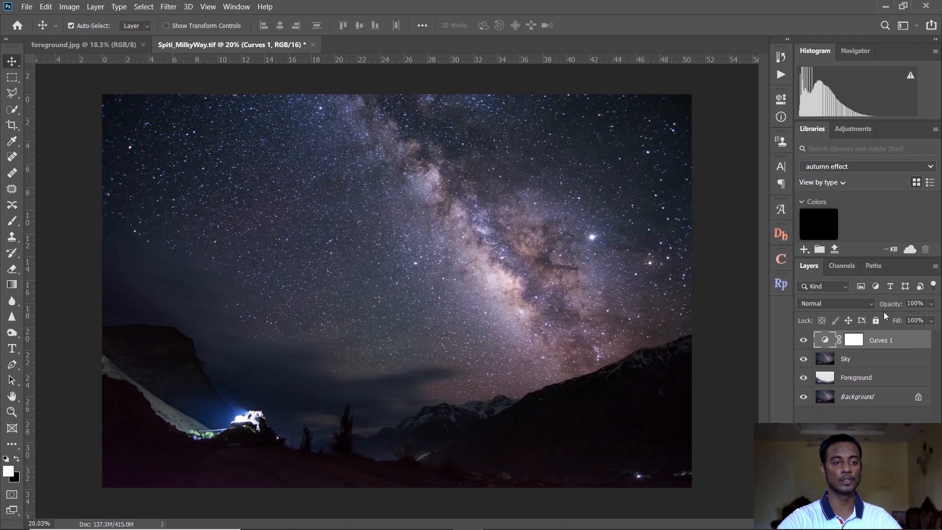
{"action": "left_click_drag", "start_coordinate": [890, 307], "coordinate": [873, 308]}
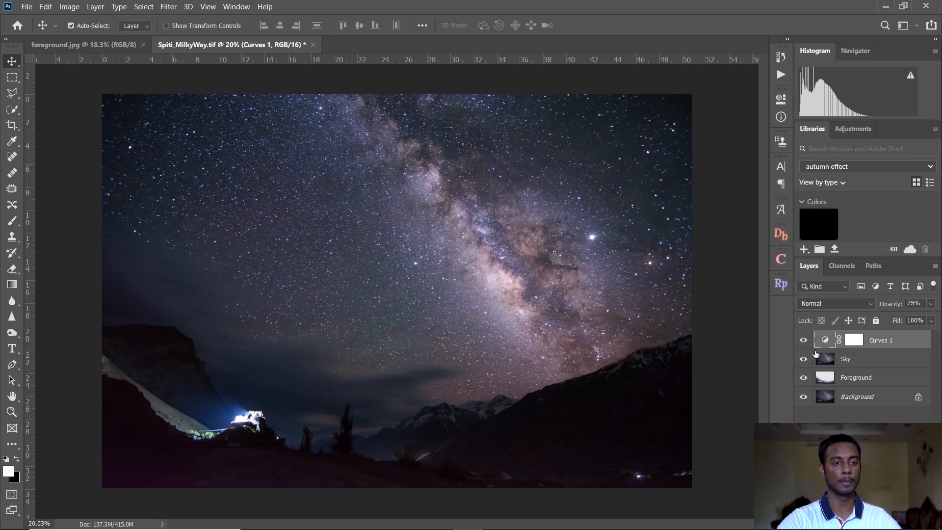
{"action": "left_click", "coordinate": [801, 343]}
{"action": "left_click", "coordinate": [802, 343]}
Add a Levels adjustment layer above Curves 1 with the white input at 232 and a slightly raised black input, and check its effect.
{"action": "left_click", "coordinate": [856, 439]}
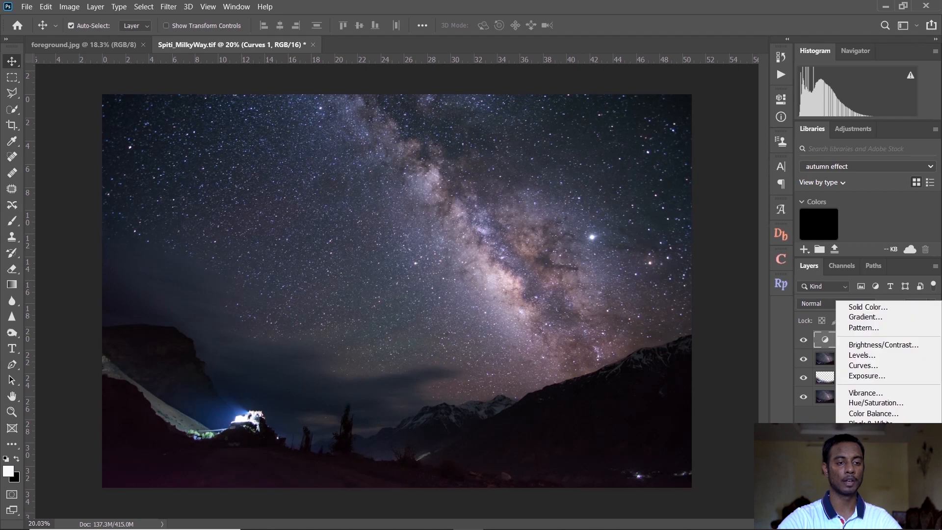
{"action": "left_click", "coordinate": [882, 357]}
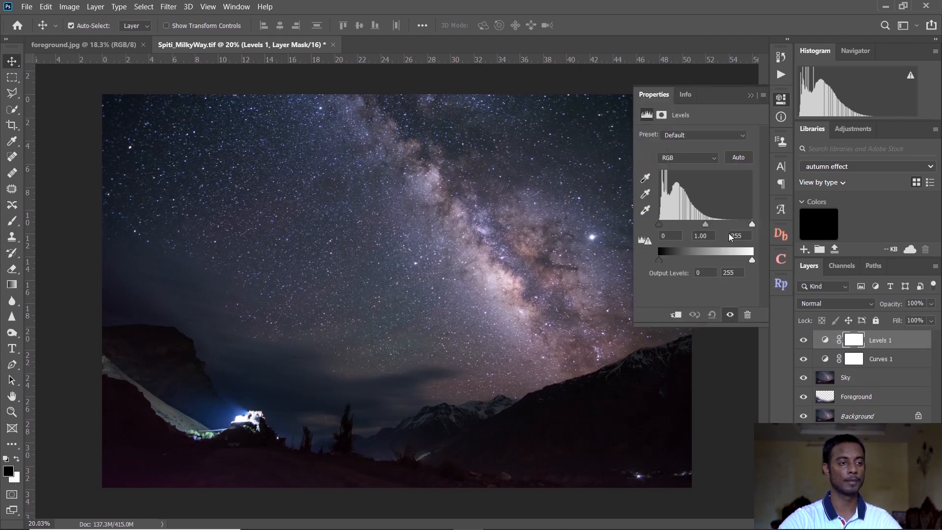
{"action": "left_click_drag", "start_coordinate": [751, 224], "coordinate": [743, 224]}
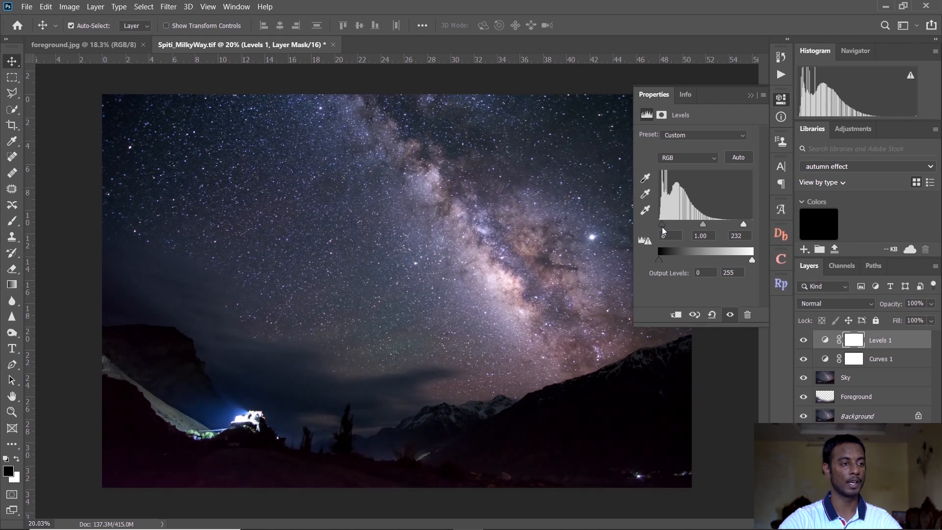
{"action": "left_click", "coordinate": [750, 95]}
{"action": "left_click", "coordinate": [804, 341]}
{"action": "left_click", "coordinate": [804, 340]}
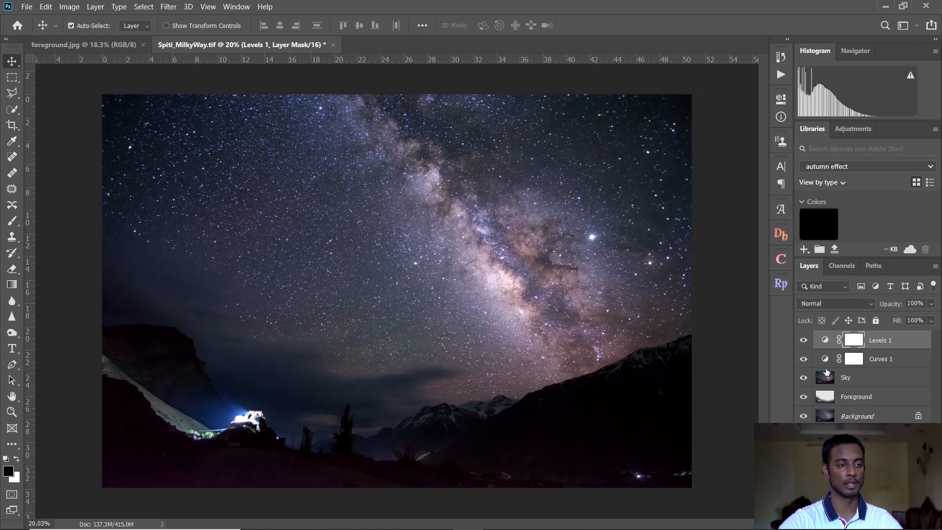
Add a Hue/Saturation adjustment layer above Levels 1 and set the Master saturation to +10.
{"action": "left_click", "coordinate": [867, 523]}
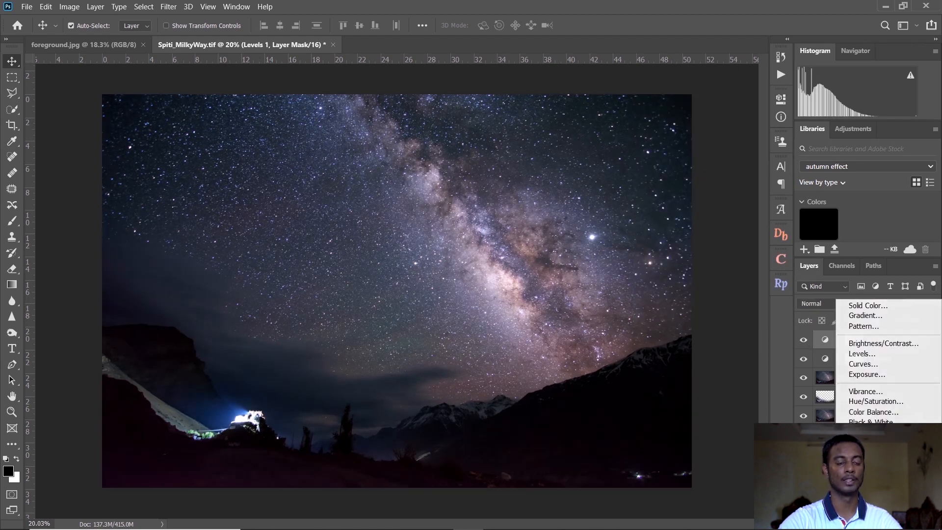
{"action": "left_click", "coordinate": [890, 402]}
{"action": "left_click_drag", "start_coordinate": [695, 204], "coordinate": [700, 205]}
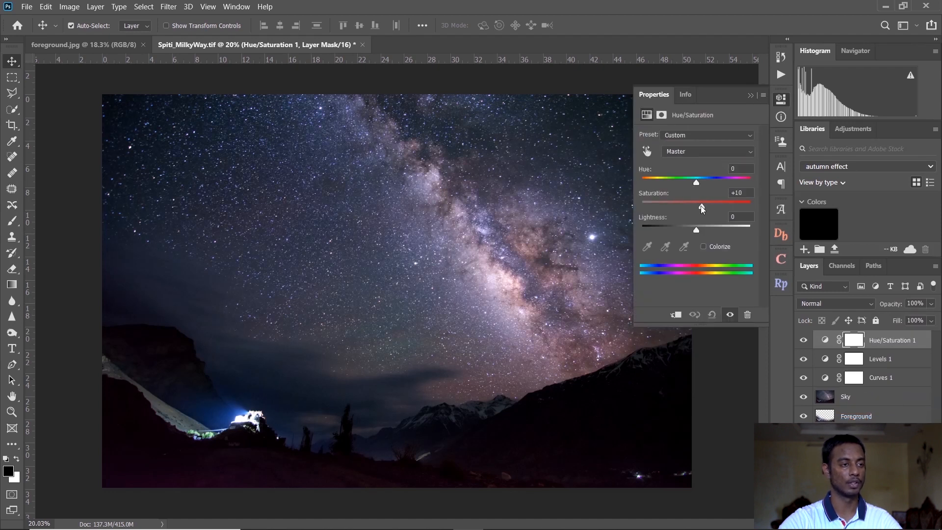
In the Hue/Saturation adjustment, slightly raise the Yellows saturation and set the Blues saturation to +3.
{"action": "left_click", "coordinate": [711, 152]}
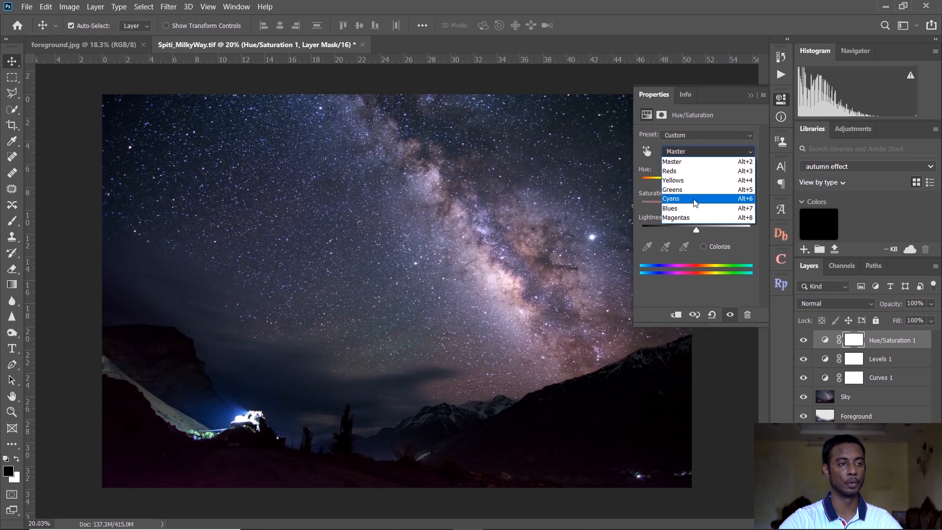
{"action": "left_click", "coordinate": [695, 180]}
{"action": "left_click_drag", "start_coordinate": [696, 208], "coordinate": [699, 209]}
{"action": "left_click", "coordinate": [706, 152]}
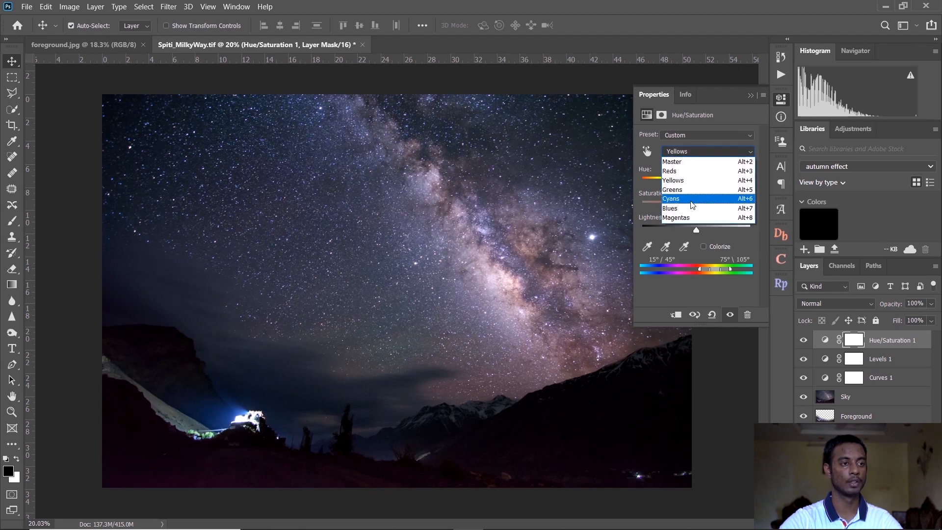
{"action": "left_click", "coordinate": [690, 208]}
{"action": "left_click_drag", "start_coordinate": [699, 207], "coordinate": [696, 208]}
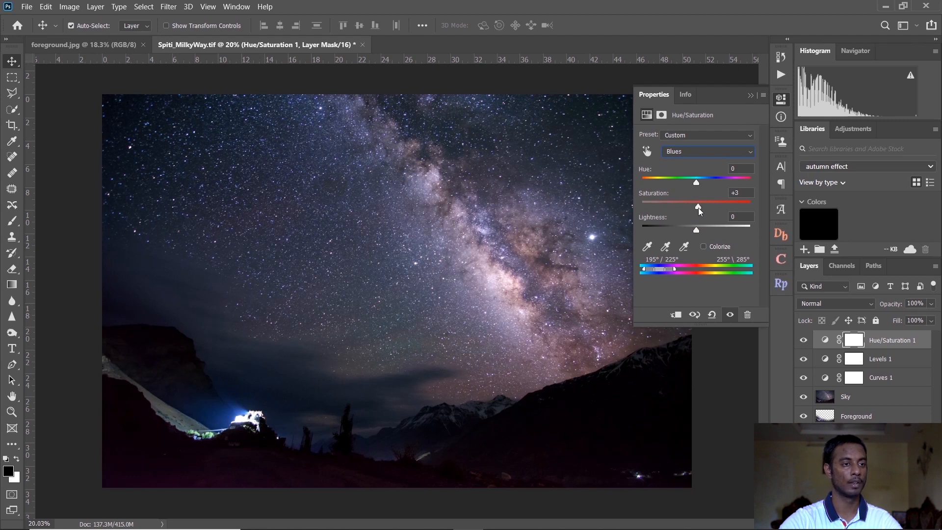
Set the Magentas saturation to +1 and compare the image with and without the Hue/Saturation adjustment.
{"action": "left_click", "coordinate": [679, 153]}
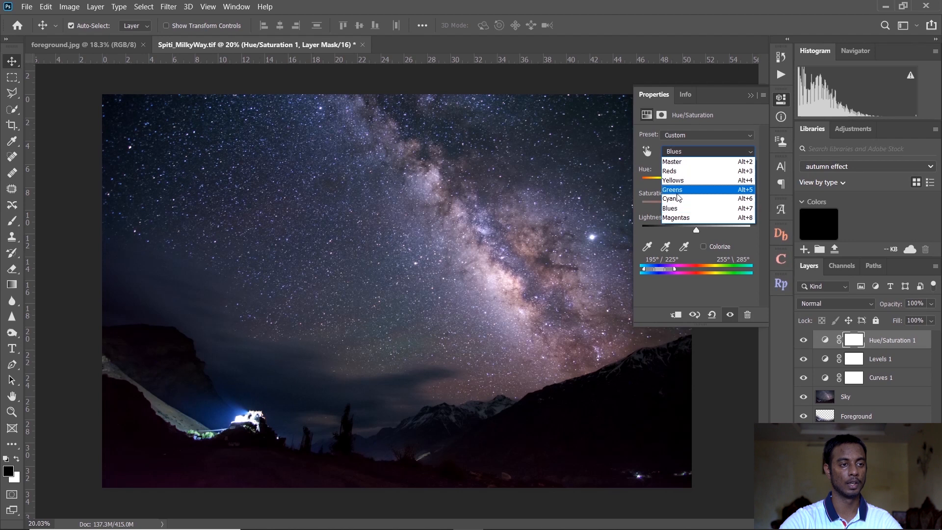
{"action": "left_click", "coordinate": [687, 218]}
{"action": "mouse_move", "coordinate": [696, 207]}
{"action": "left_mouse_down"}
{"action": "mouse_move", "coordinate": [707, 211]}
{"action": "mouse_move", "coordinate": [697, 212]}
{"action": "left_mouse_up"}
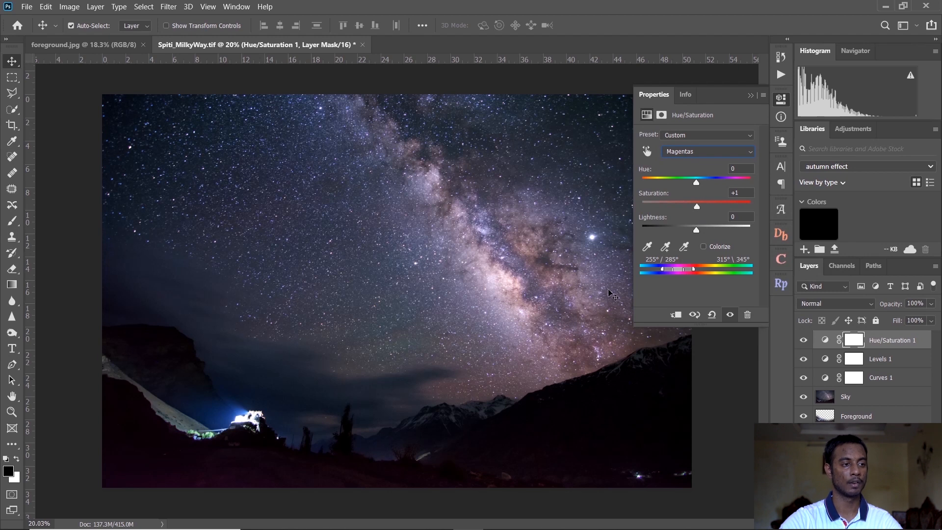
{"action": "left_click", "coordinate": [717, 152]}
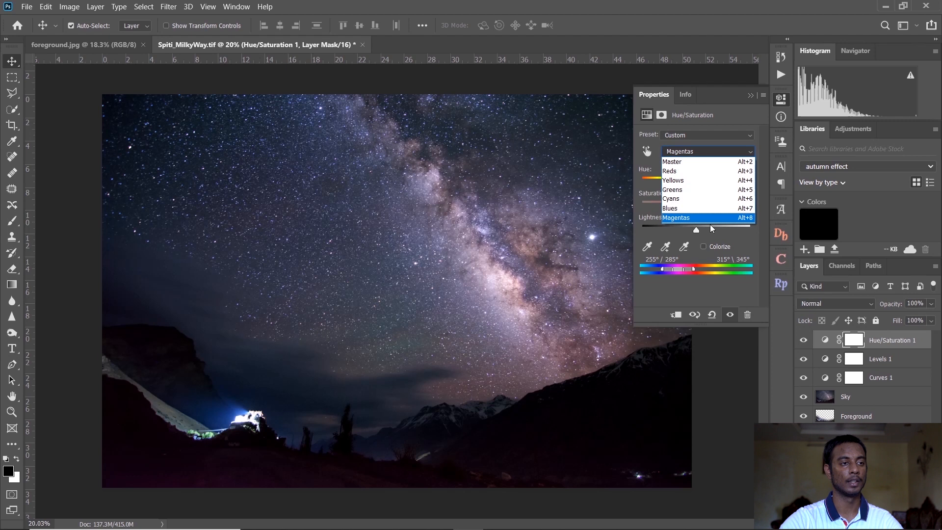
{"action": "left_click", "coordinate": [755, 241]}
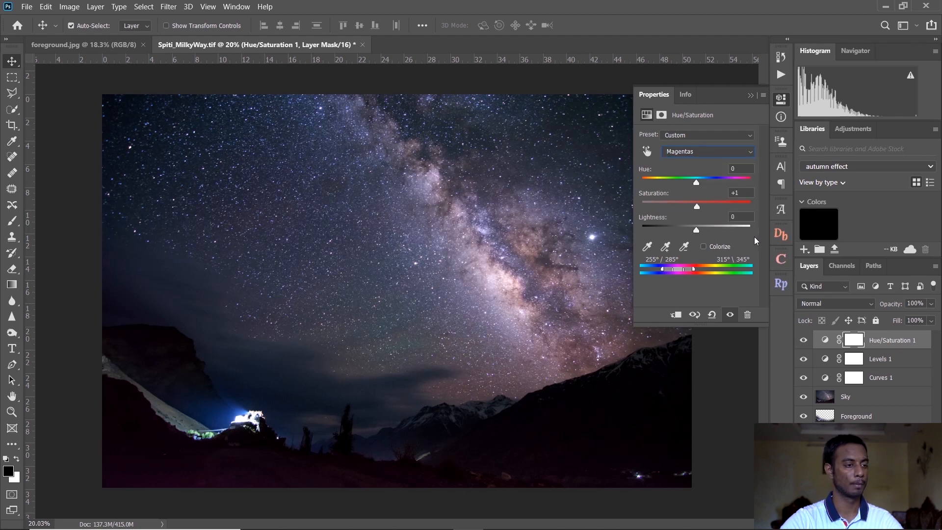
{"action": "left_click", "coordinate": [750, 95]}
{"action": "left_click", "coordinate": [804, 341]}
{"action": "left_click", "coordinate": [804, 341]}
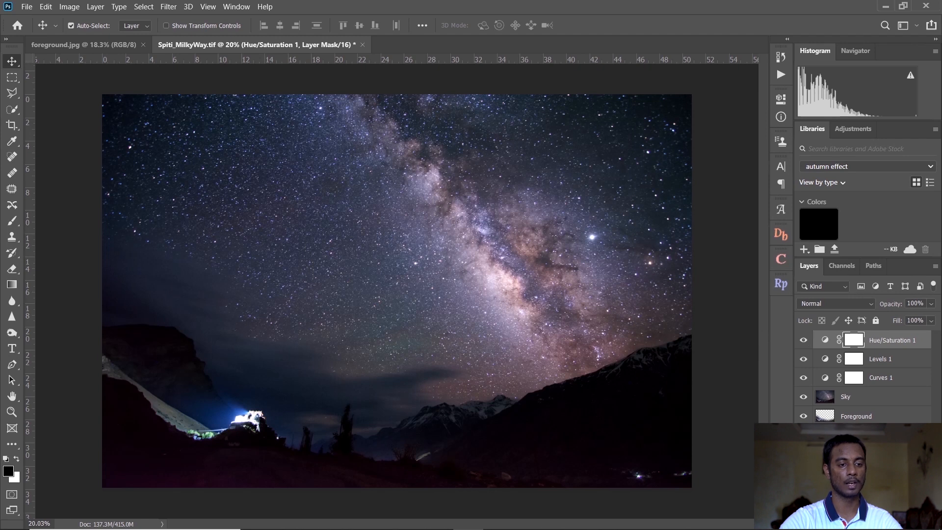
Add a Vibrance adjustment layer above Hue/Saturation 1 and set its vibrance to +17.
{"action": "left_click", "coordinate": [840, 513]}
{"action": "left_click", "coordinate": [859, 393]}
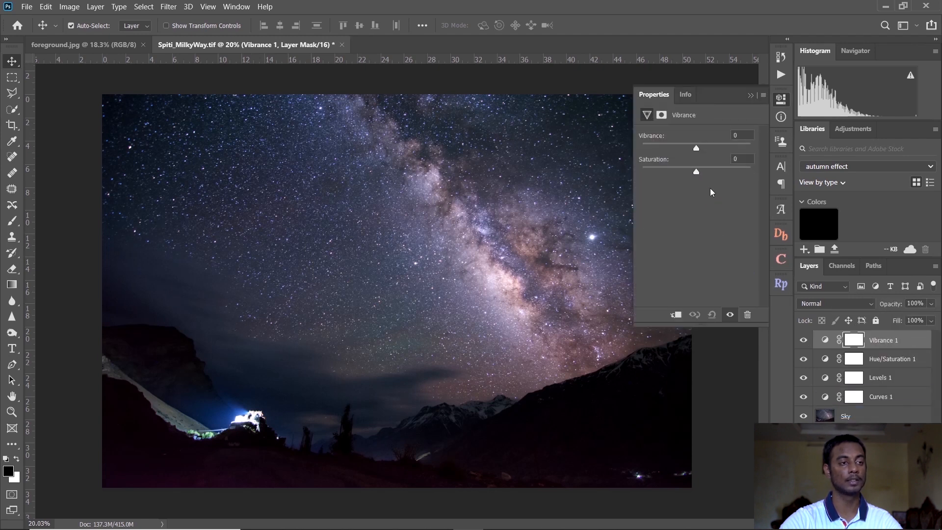
{"action": "left_click_drag", "start_coordinate": [696, 147], "coordinate": [713, 149]}
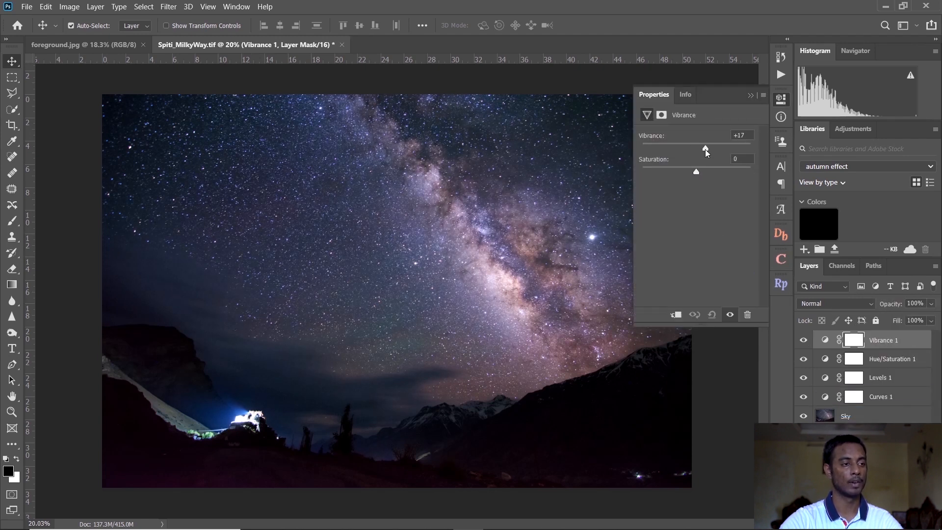
{"action": "left_click", "coordinate": [750, 95]}
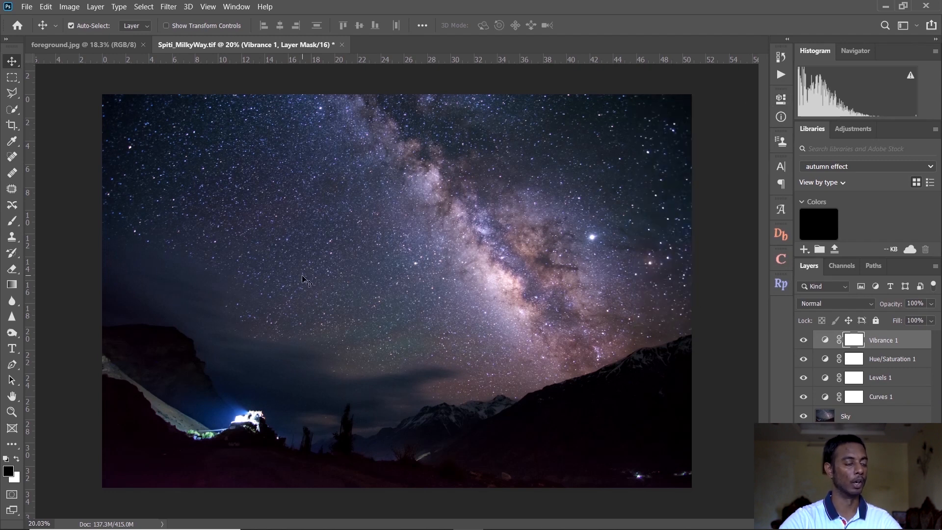
Move the Foreground layer above Vibrance 1 and add a Brightness/Contrast adjustment layer clipped to it with brightness at -29.
{"action": "left_click", "coordinate": [856, 435]}
{"action": "left_click_drag", "start_coordinate": [856, 436], "coordinate": [858, 335]}
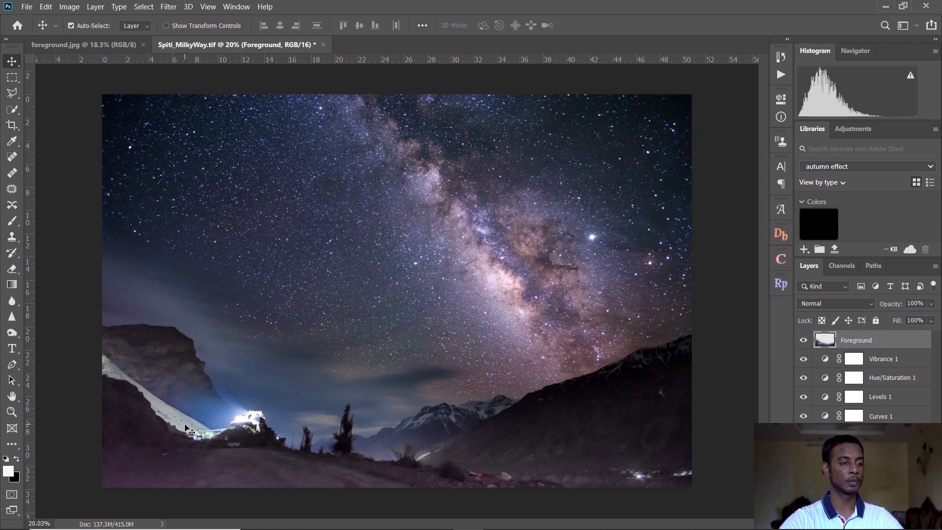
{"action": "left_click", "coordinate": [868, 522]}
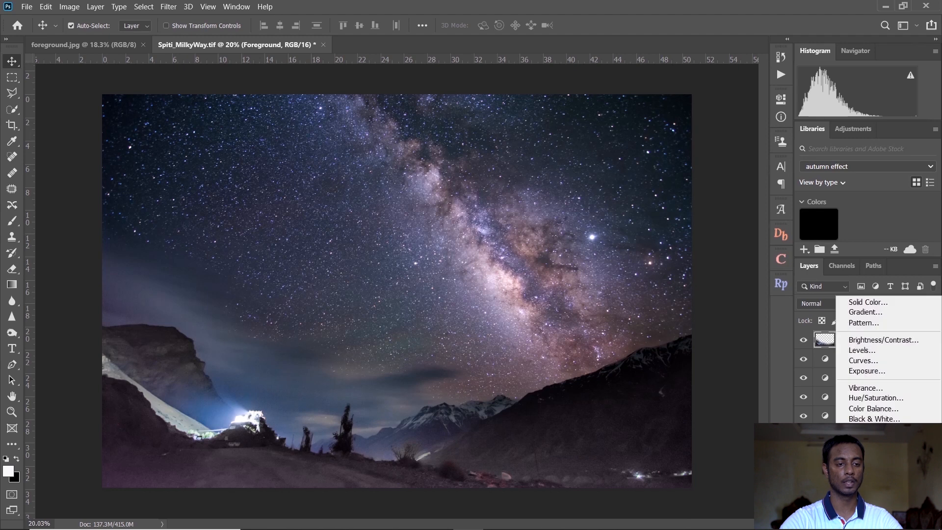
{"action": "left_click", "coordinate": [891, 339]}
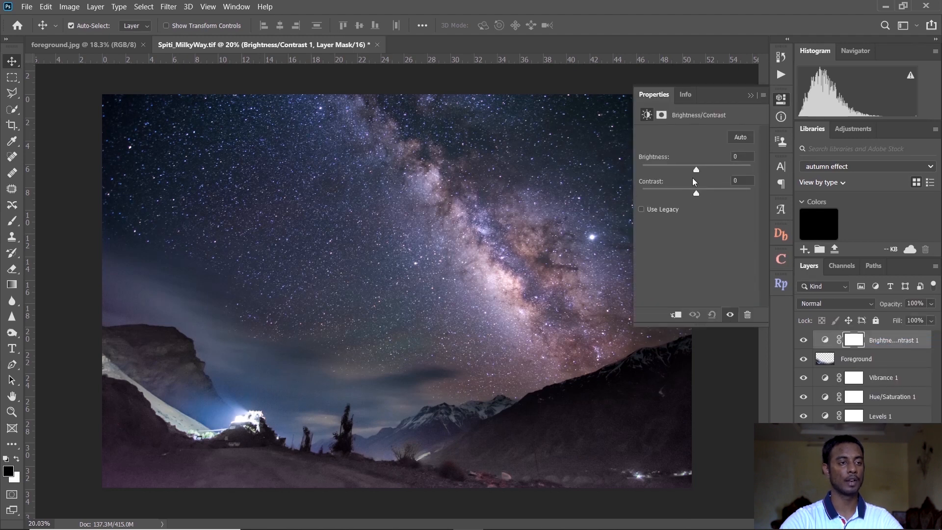
{"action": "mouse_move", "coordinate": [697, 170]}
{"action": "left_mouse_down"}
{"action": "mouse_move", "coordinate": [679, 170]}
{"action": "mouse_move", "coordinate": [687, 174]}
{"action": "left_mouse_up"}
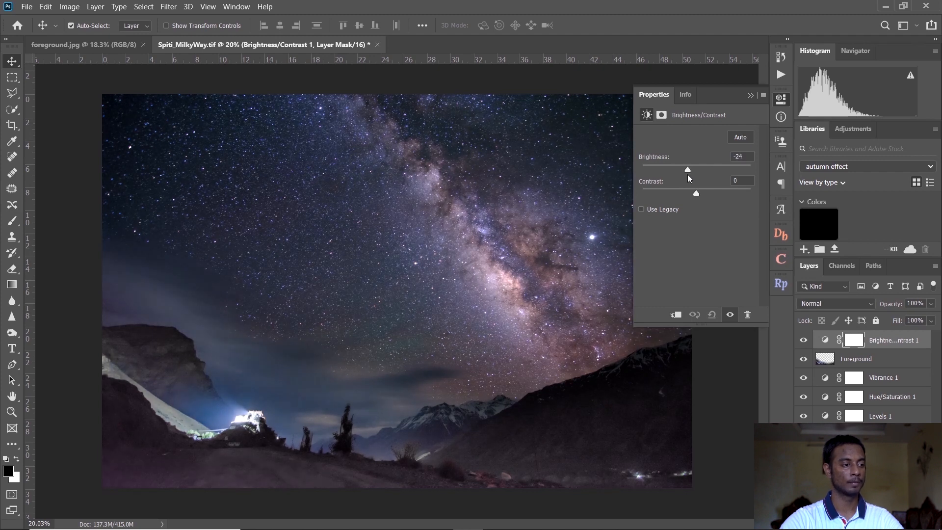
{"action": "left_click", "coordinate": [676, 315]}
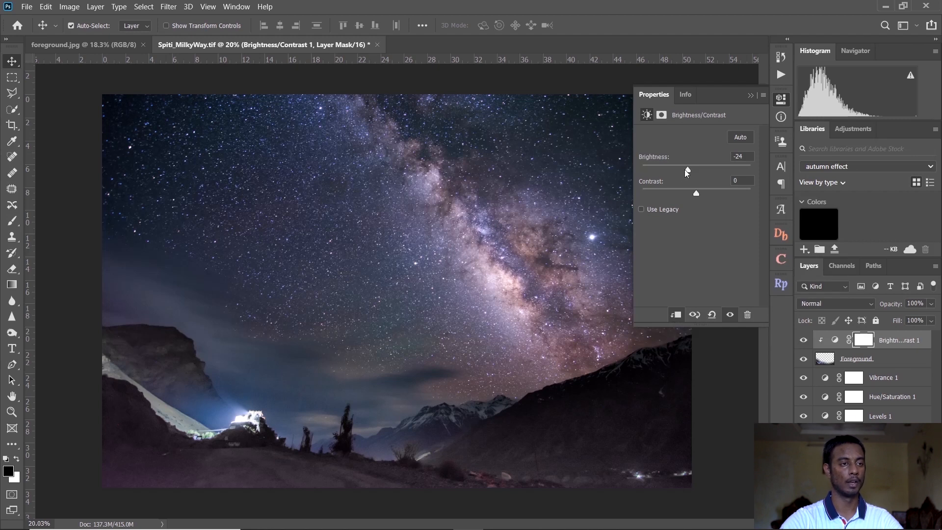
{"action": "left_click_drag", "start_coordinate": [687, 170], "coordinate": [685, 170]}
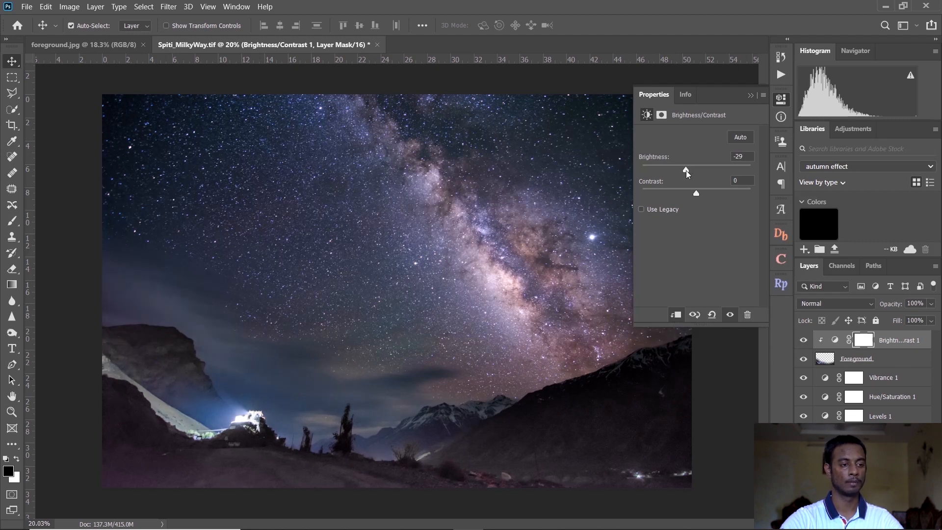
{"action": "left_click", "coordinate": [750, 93]}
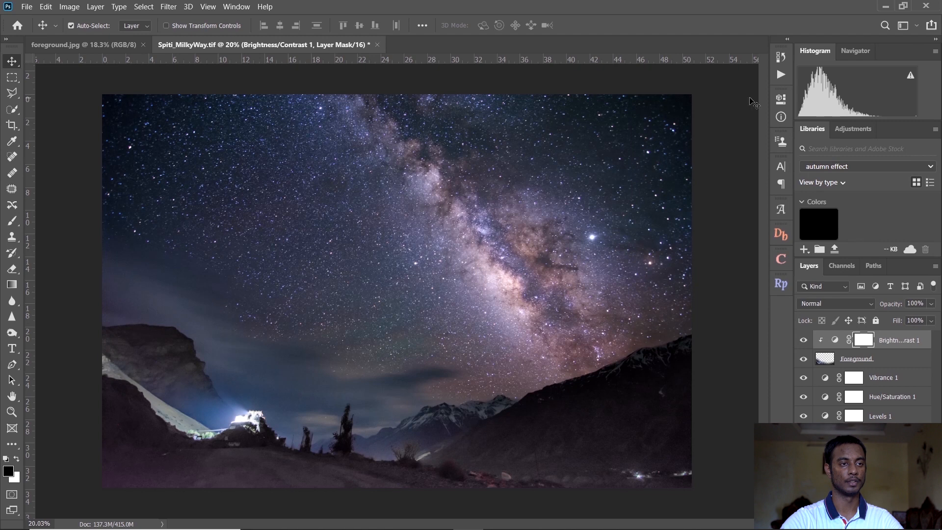
Merge the Brightness/Contrast adjustment with the Foreground layer and name the merged layer Foreground.
{"action": "left_click", "coordinate": [904, 355]}
{"action": "right_click", "coordinate": [910, 356]}
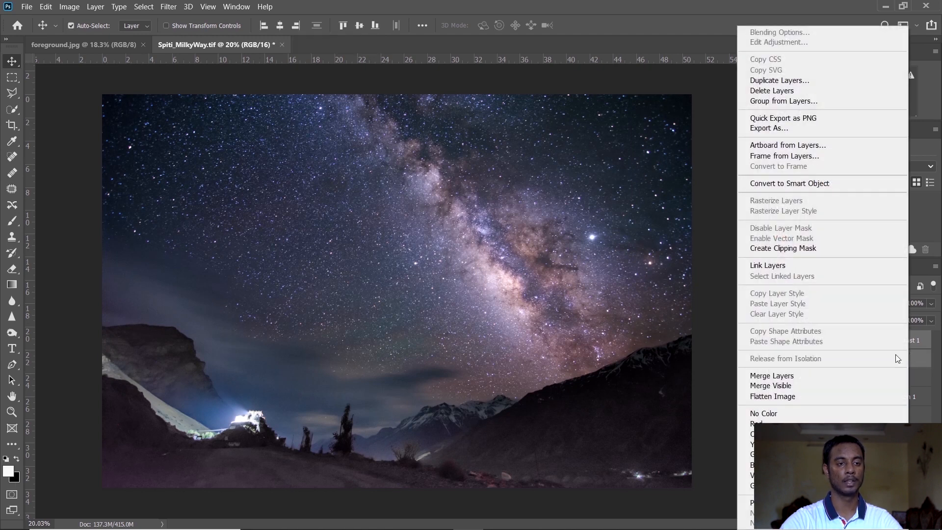
{"action": "left_click", "coordinate": [804, 375]}
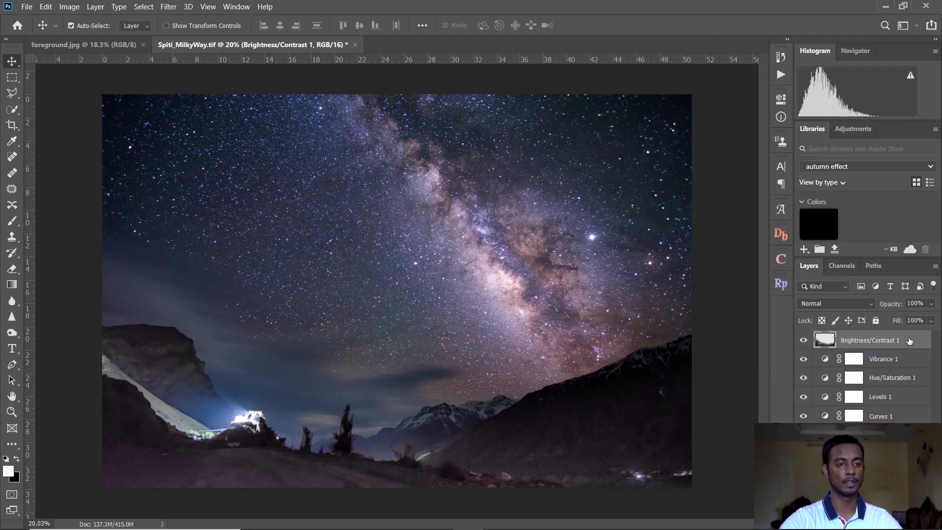
{"action": "double_click", "coordinate": [869, 340]}
{"action": "type", "text": "F"}
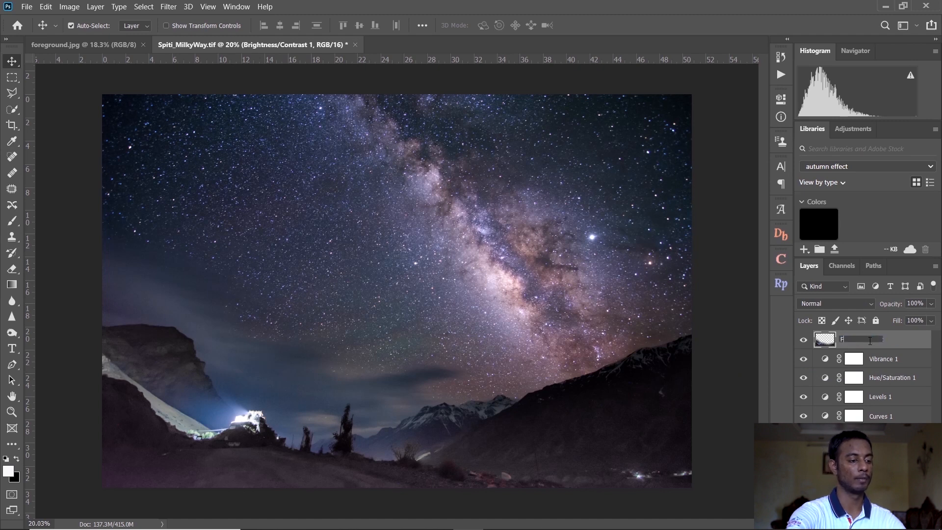
{"action": "type", "text": "oreground"}
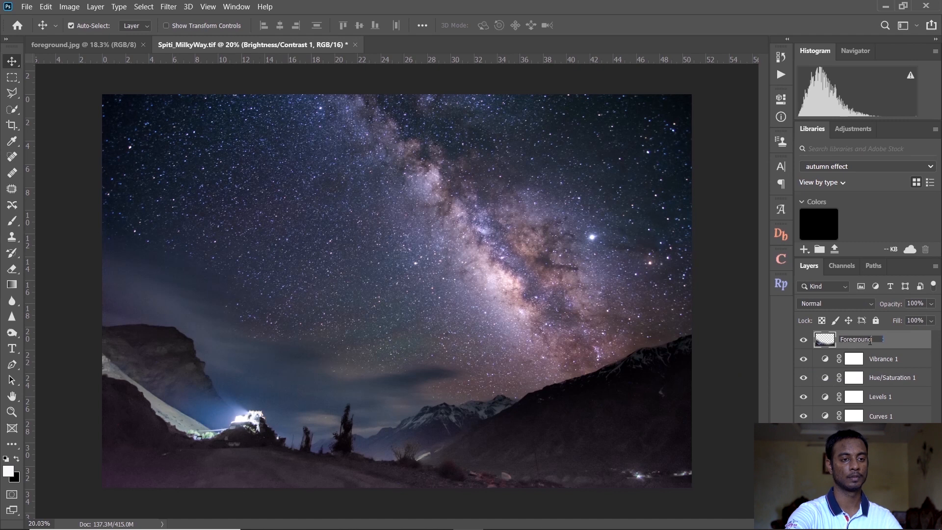
{"action": "key", "text": "Return"}
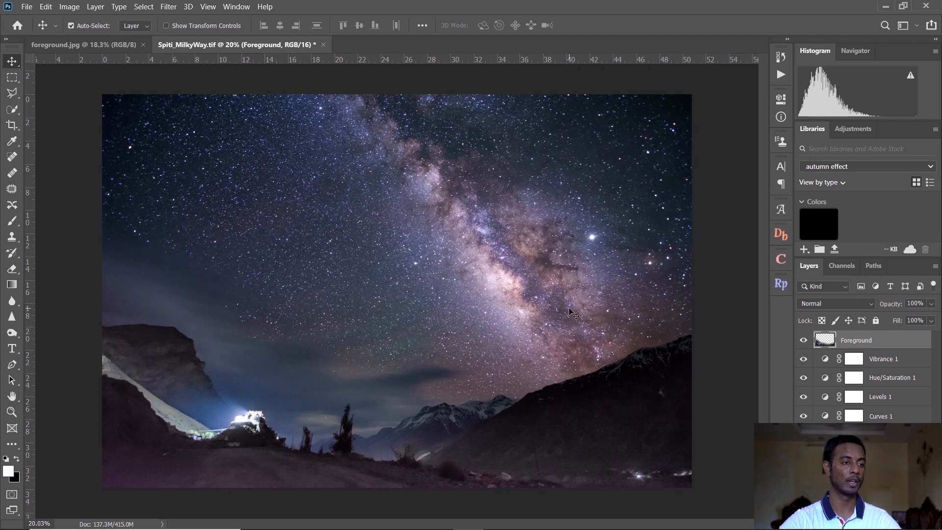
Add a Color Balance adjustment layer above Foreground with Midtones Cyan-Red +3, Magenta-Green -3 and Yellow-Blue -10, and check its effect.
{"action": "scroll", "coordinate": [288, 370], "scroll_direction": "up", "scroll_amount": 1}
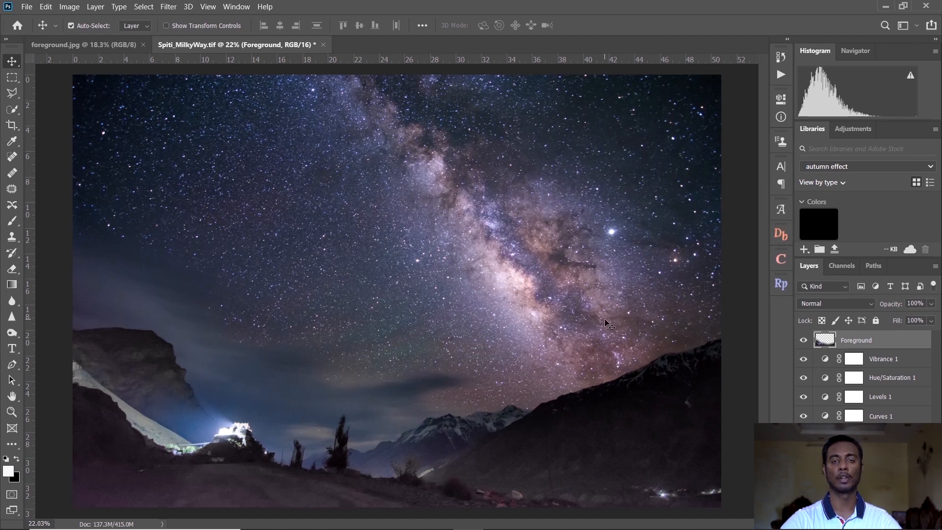
{"action": "scroll", "coordinate": [607, 324], "scroll_direction": "down", "scroll_amount": 1}
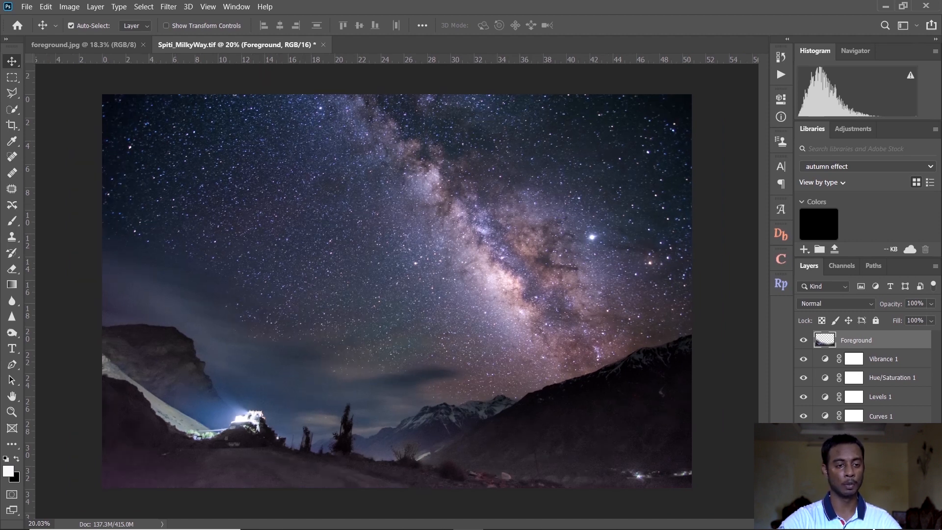
{"action": "left_click", "coordinate": [867, 523]}
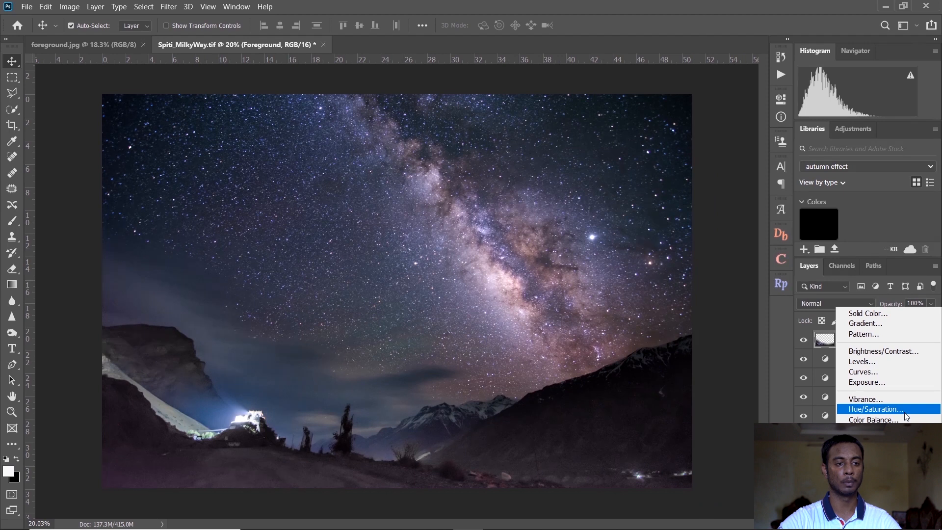
{"action": "left_click", "coordinate": [928, 421]}
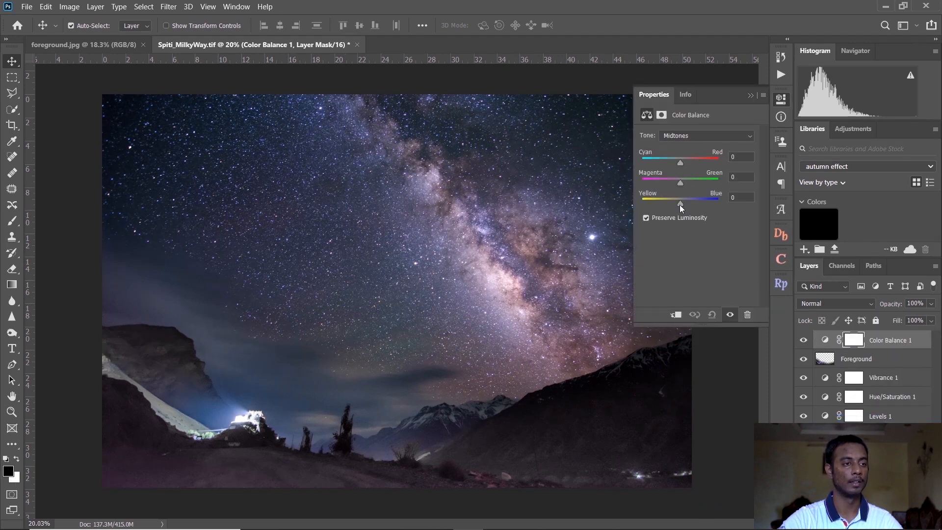
{"action": "left_click_drag", "start_coordinate": [678, 205], "coordinate": [682, 162]}
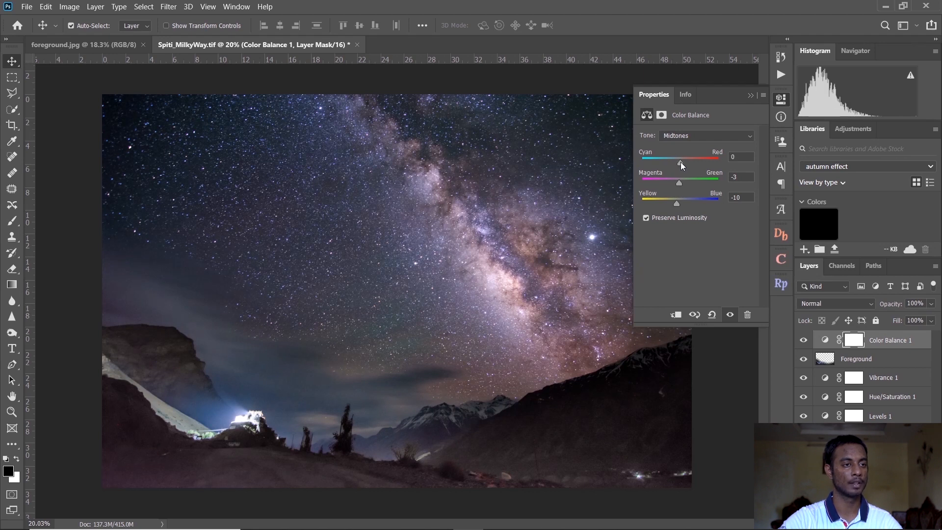
{"action": "left_click", "coordinate": [728, 316]}
{"action": "left_click", "coordinate": [728, 317]}
{"action": "left_click", "coordinate": [728, 316]}
{"action": "left_click", "coordinate": [728, 316]}
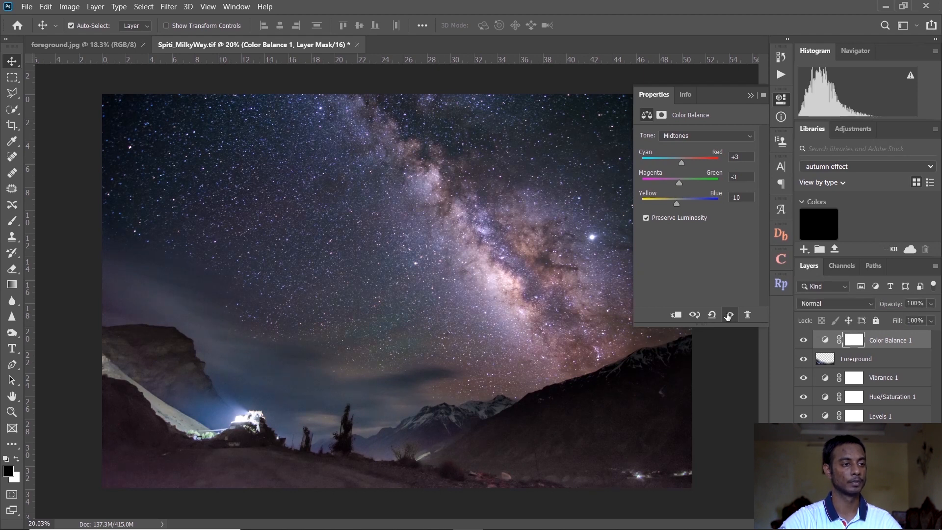
Set the Color Balance Yellow-Blue value to +8 for Shadows and +2 for Highlights.
{"action": "left_click", "coordinate": [700, 134]}
{"action": "left_click", "coordinate": [685, 147]}
{"action": "left_click_drag", "start_coordinate": [679, 204], "coordinate": [685, 208]}
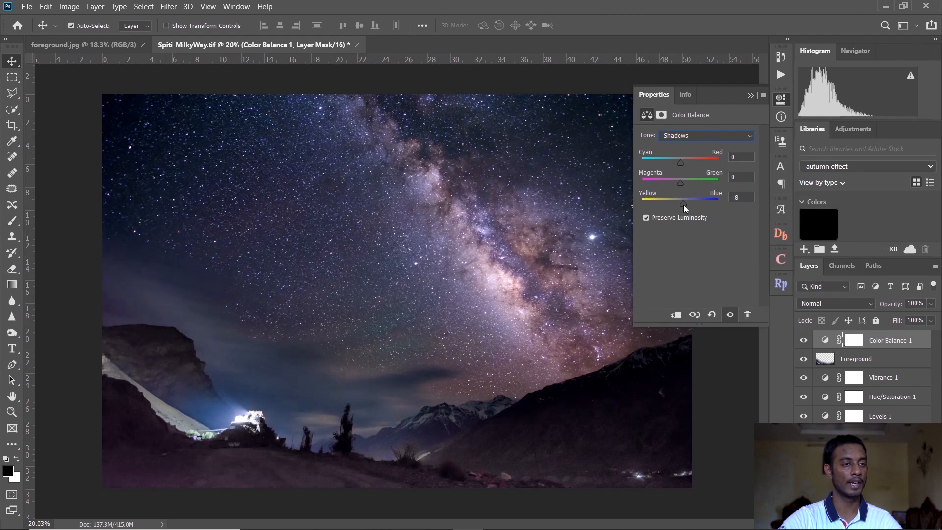
{"action": "left_click", "coordinate": [691, 136]}
{"action": "left_click", "coordinate": [684, 164]}
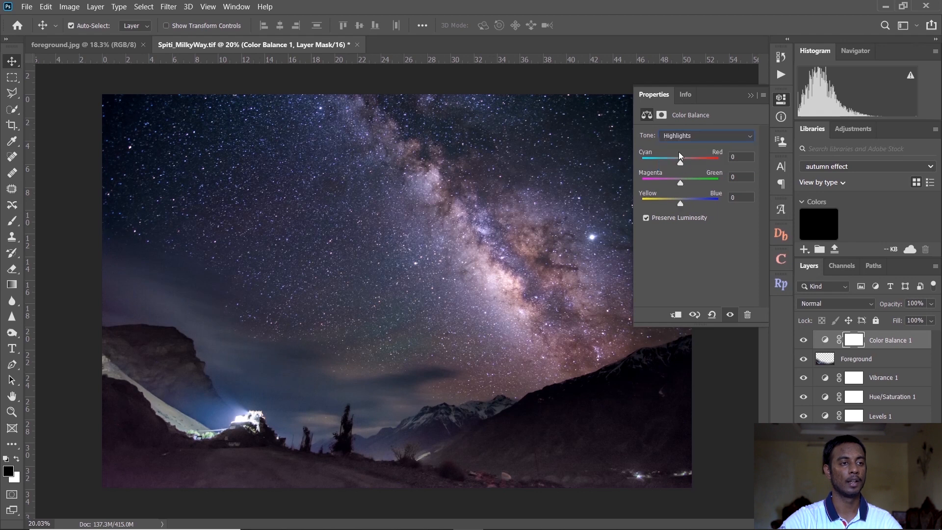
{"action": "left_click_drag", "start_coordinate": [680, 204], "coordinate": [682, 203]}
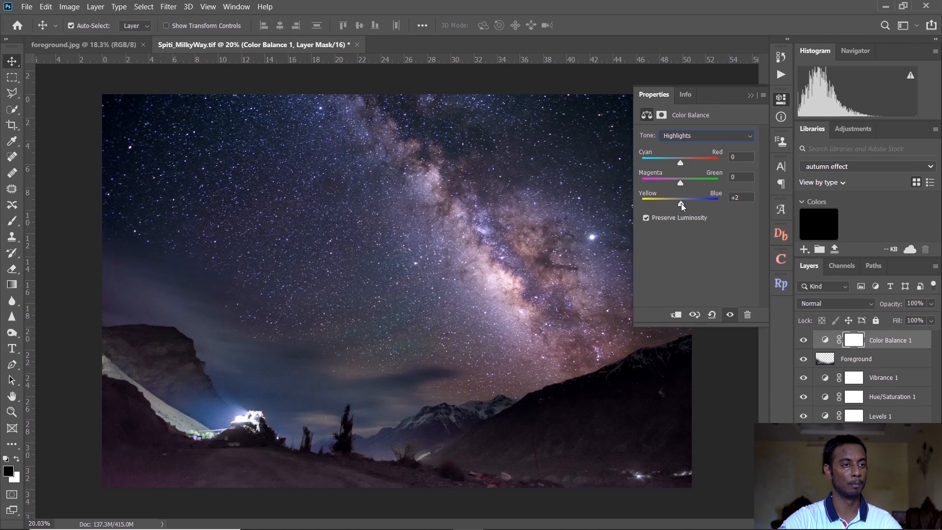
{"action": "left_click", "coordinate": [750, 95]}
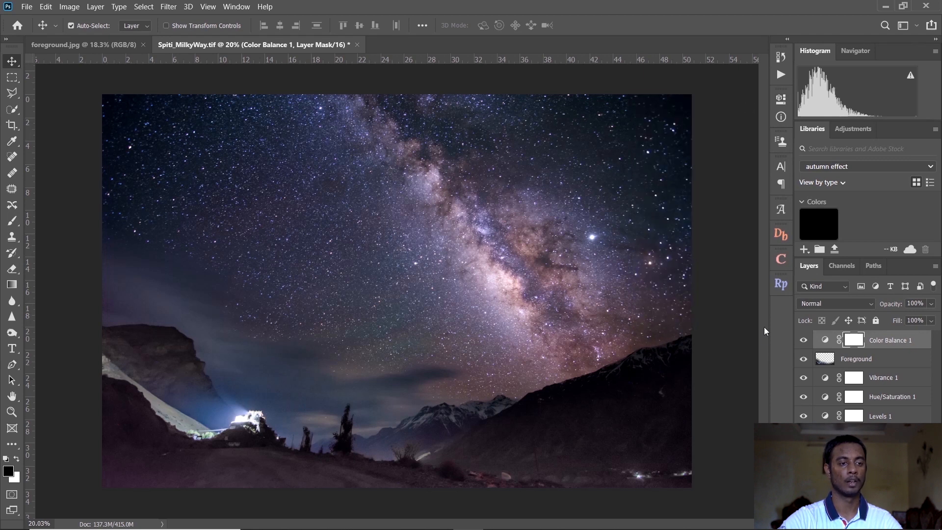
Compare the whole image with and without the Color Balance 1 layer.
{"action": "left_click", "coordinate": [804, 340]}
{"action": "left_click", "coordinate": [805, 340]}
{"action": "left_click", "coordinate": [805, 340]}
{"action": "left_click", "coordinate": [804, 340]}
{"action": "scroll", "coordinate": [539, 335], "scroll_direction": "down", "scroll_amount": 1}
{"action": "scroll", "coordinate": [540, 336], "scroll_direction": "up", "scroll_amount": 1}
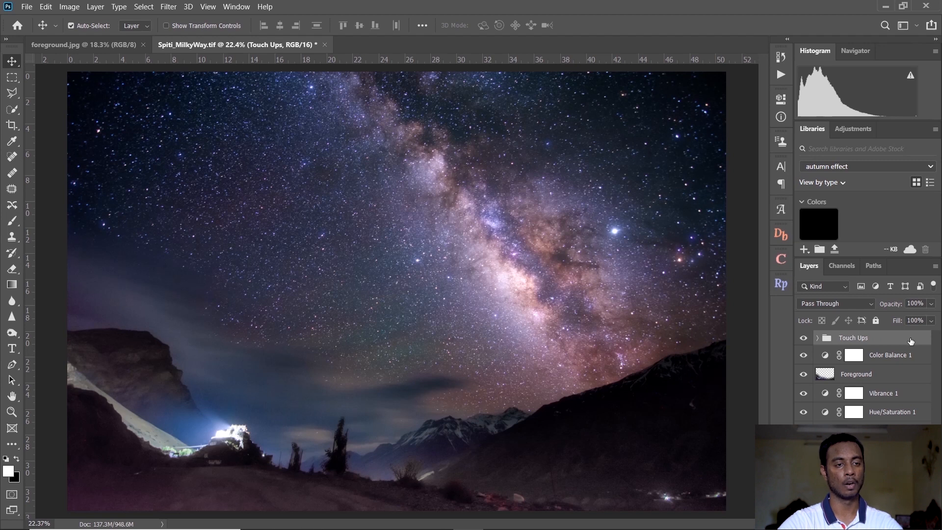
Compare the image repeatedly with and without the Touch Ups layer group.
{"action": "left_click", "coordinate": [803, 339]}
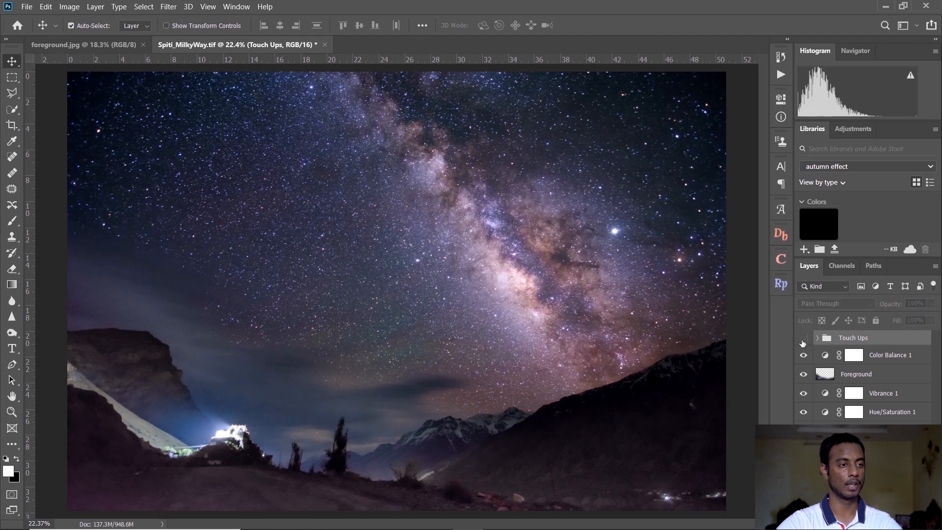
{"action": "left_click", "coordinate": [803, 340]}
{"action": "left_click", "coordinate": [802, 340]}
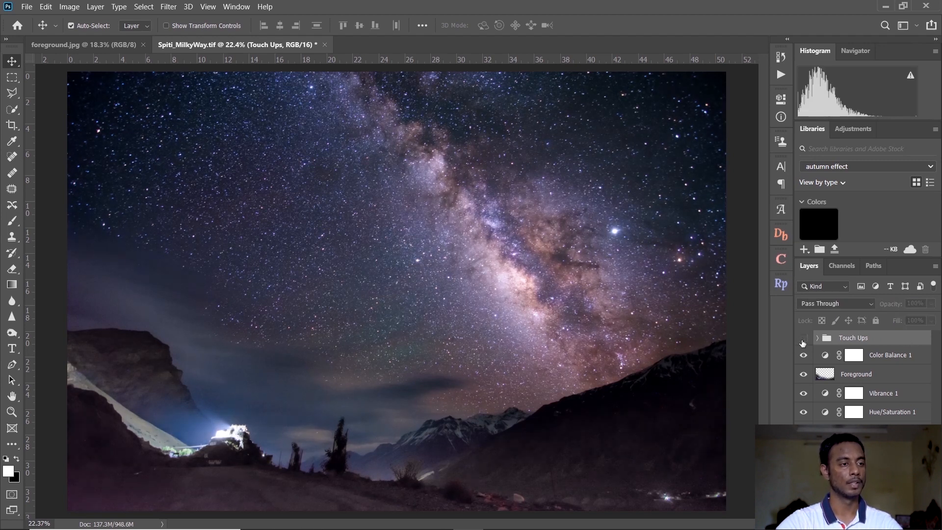
{"action": "left_click", "coordinate": [802, 339]}
{"action": "left_click", "coordinate": [803, 340]}
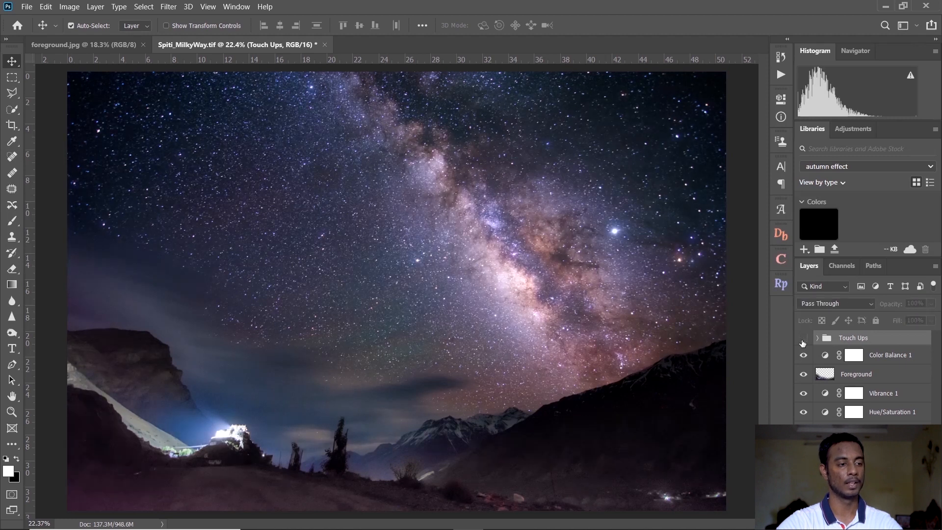
{"action": "left_click", "coordinate": [803, 339]}
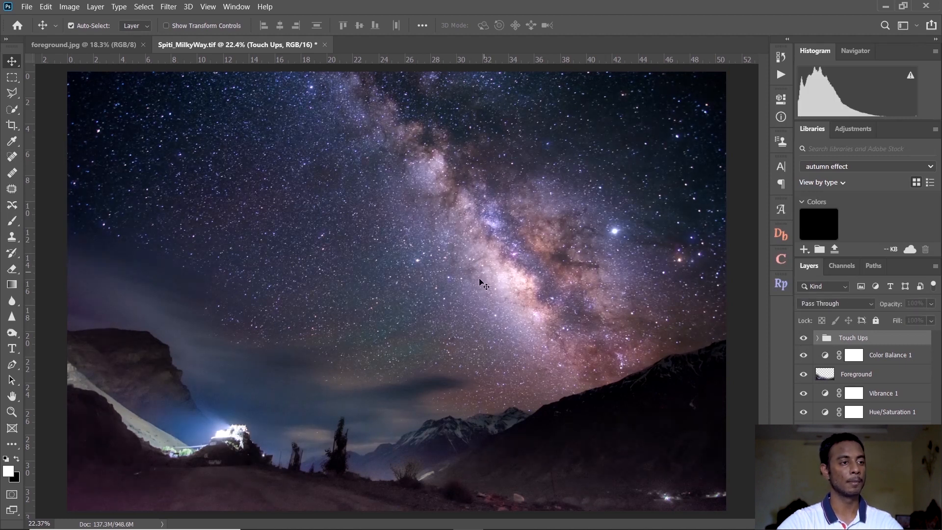